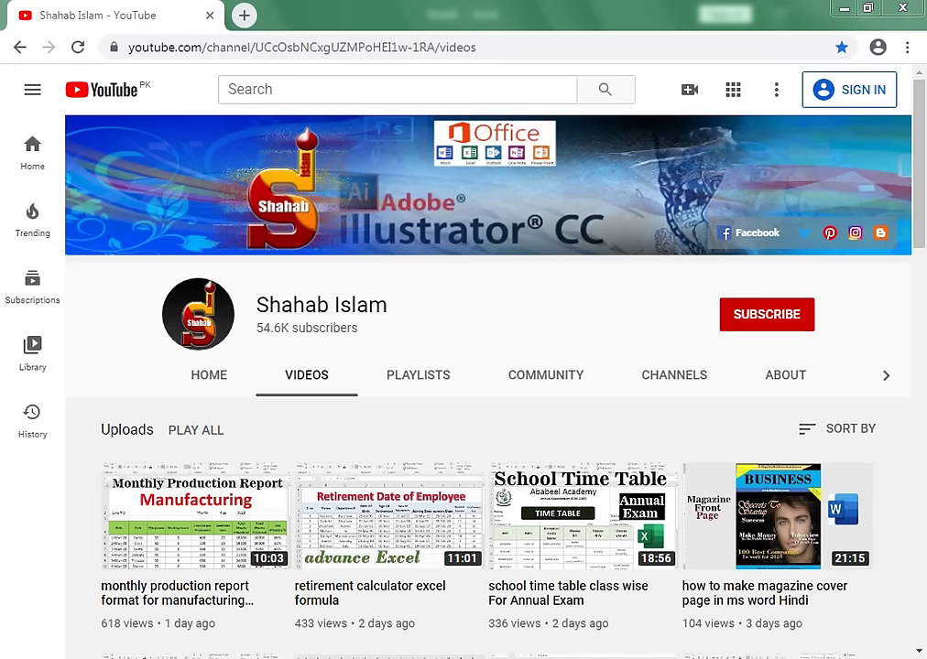
Bring the Book1 Excel workbook with the employee pension sheet to the front.
mouse_move(312, 656)
click(152, 583)
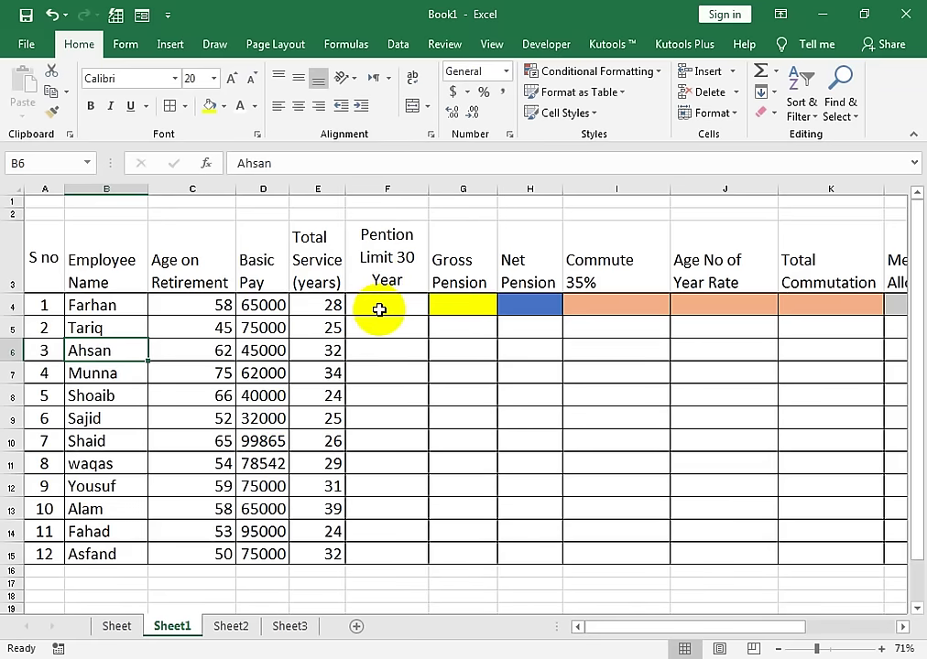
click(371, 307)
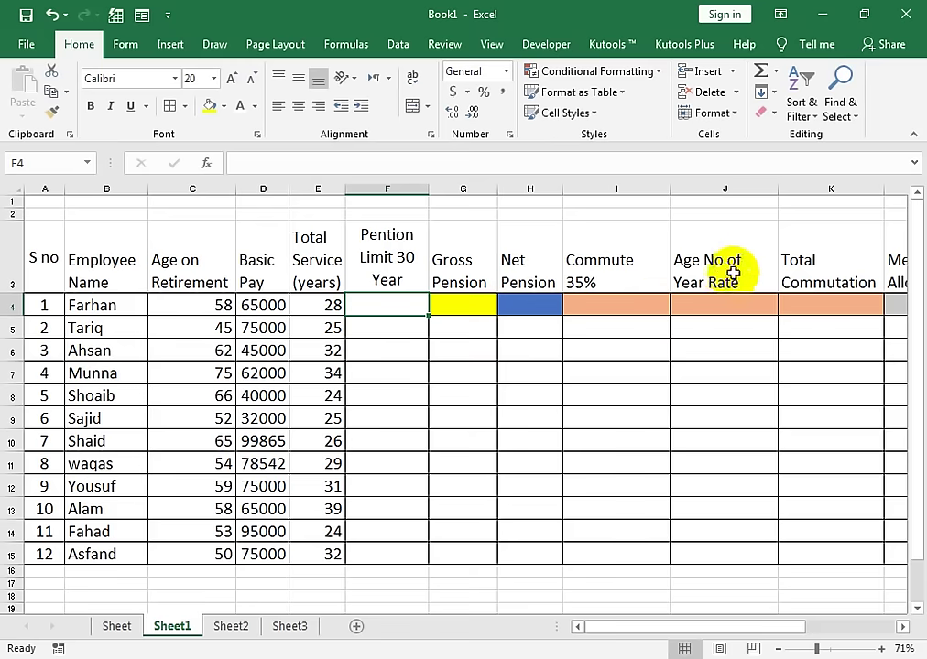
key(Right)
key(Right)
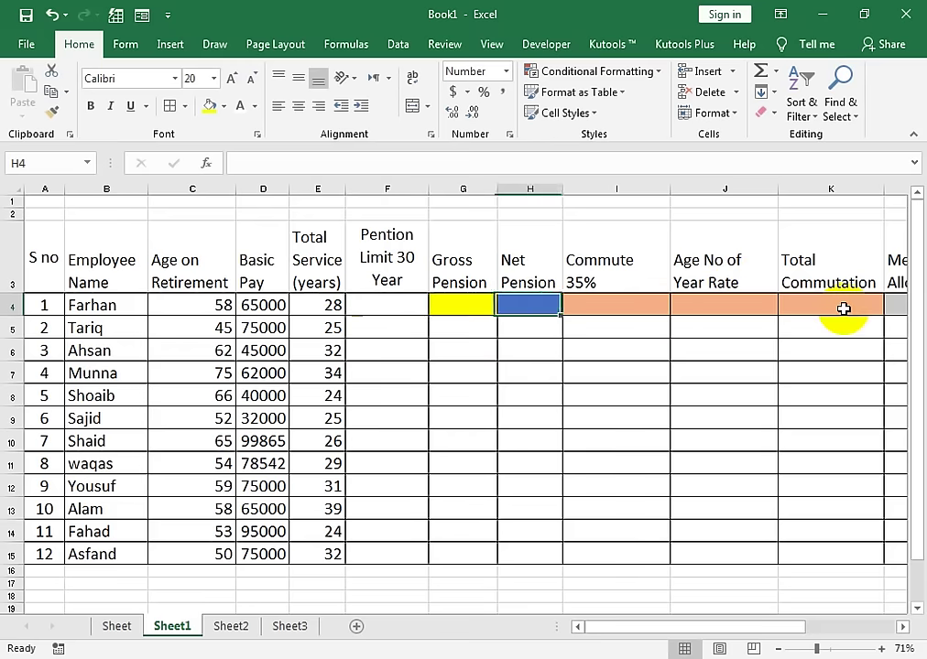
key(Right)
key(Right)
key(Right)
key(Right)
key(Right)
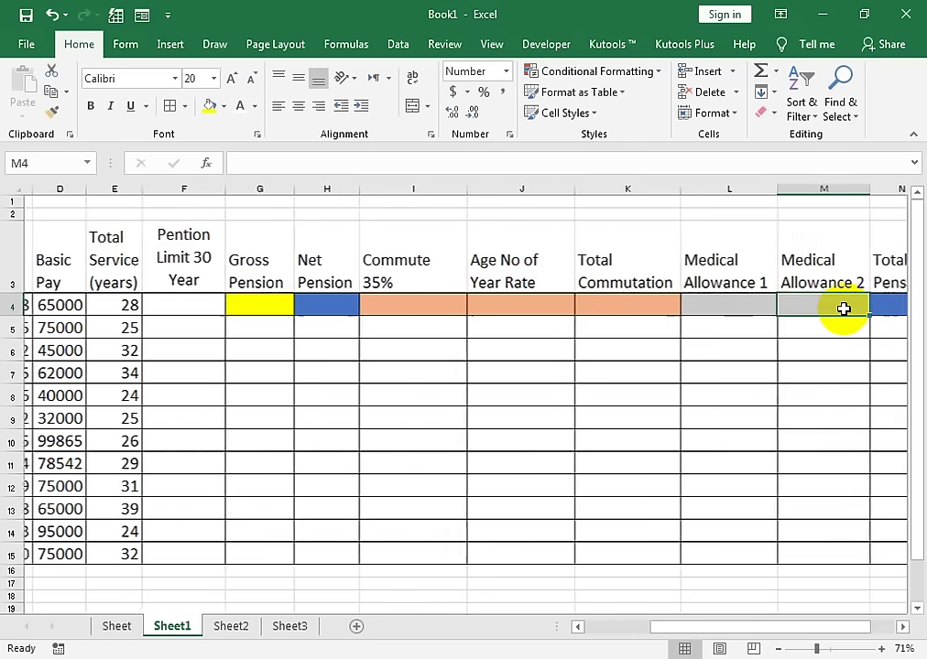
key(Right)
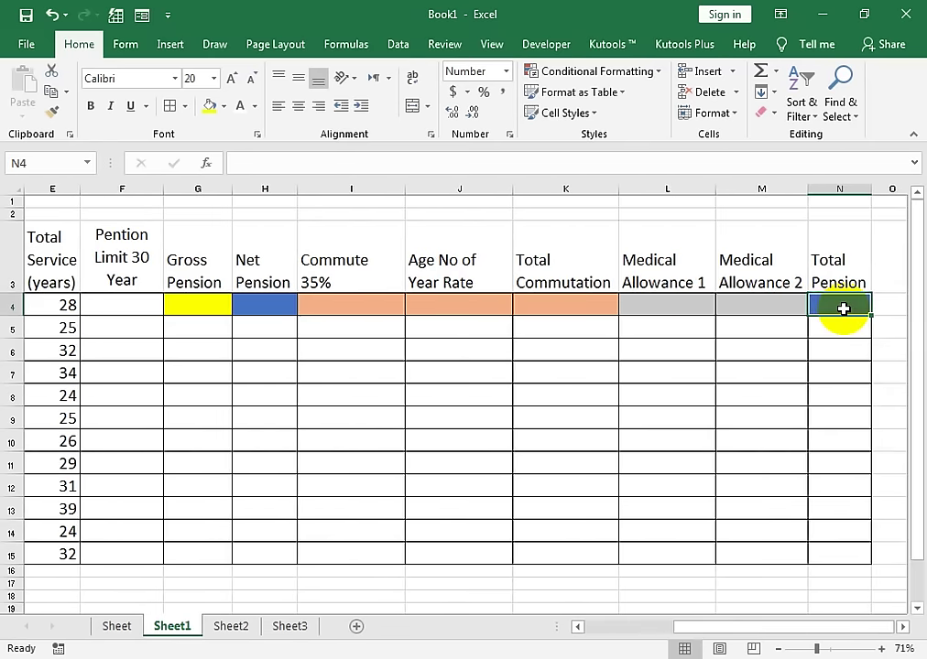
key(Left)
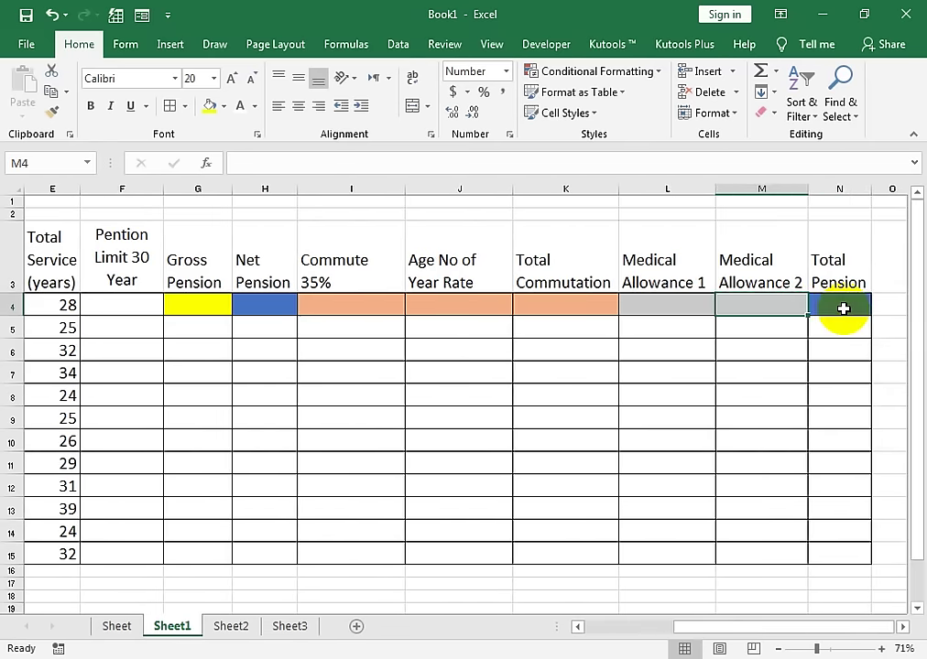
key(Home)
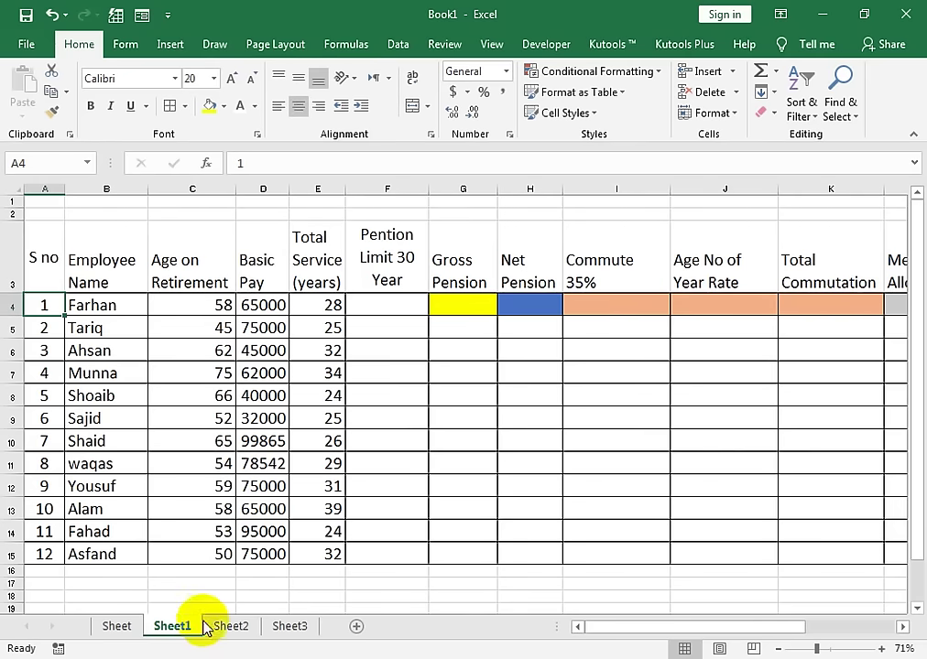
On Sheet2, select the age and rate table A2:B62.
click(218, 628)
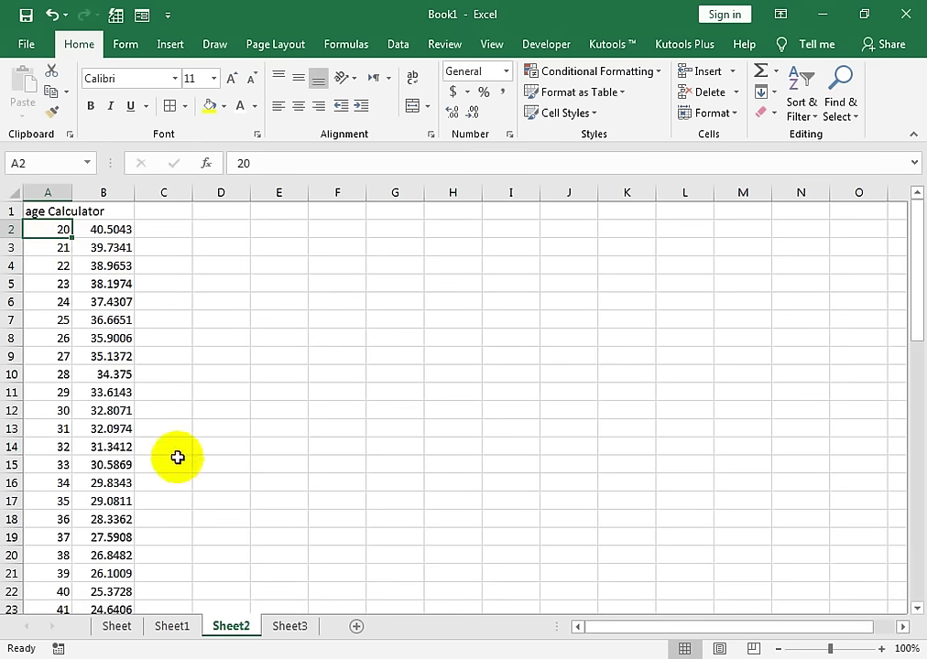
scroll(58, 399, down, 2)
scroll(60, 398, down, 2)
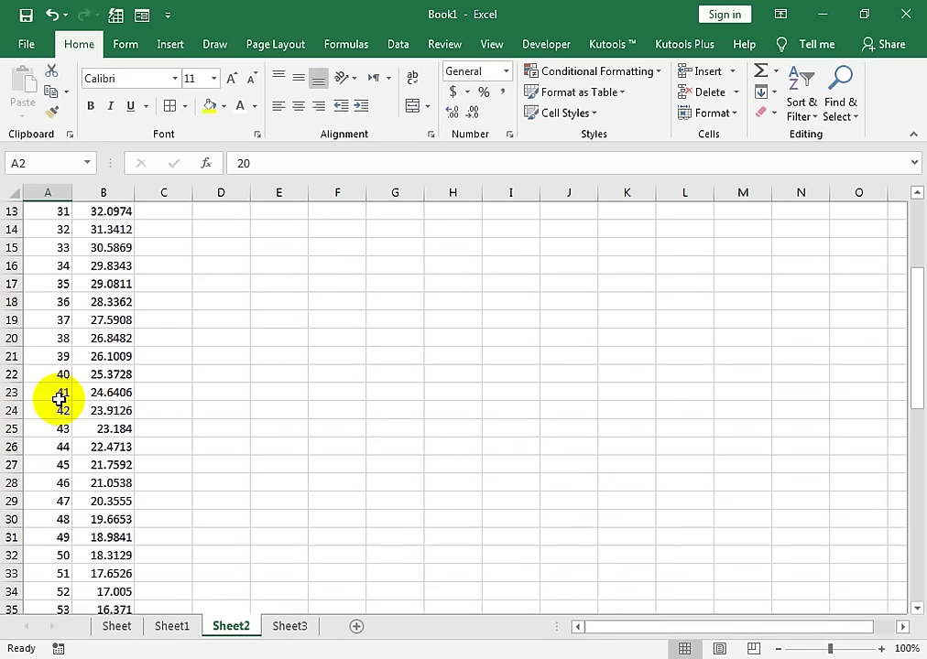
scroll(60, 397, down, 3)
scroll(58, 395, up, 7)
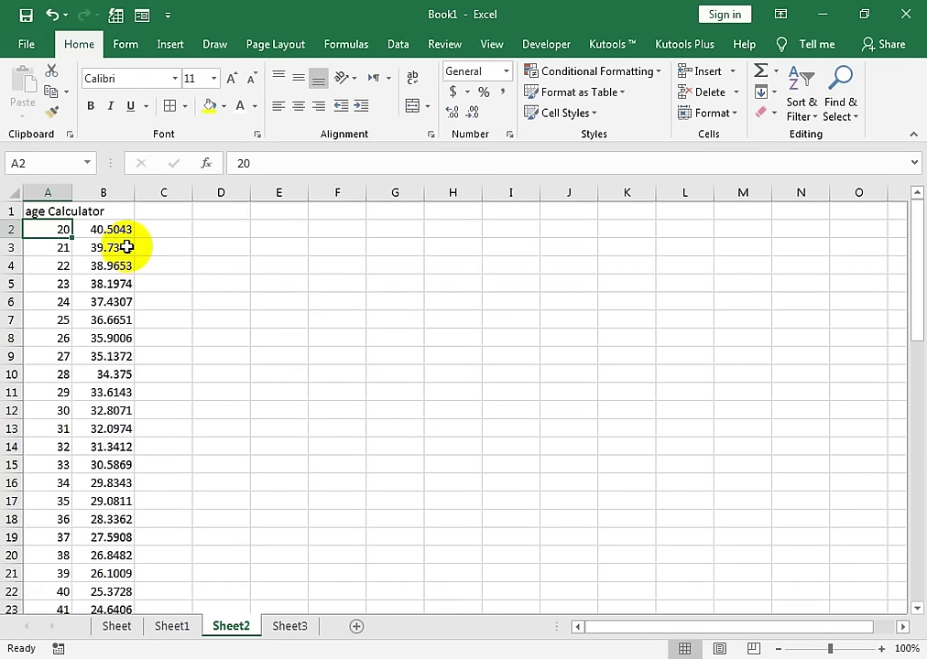
key(shift+Right)
key(ctrl+shift+Down)
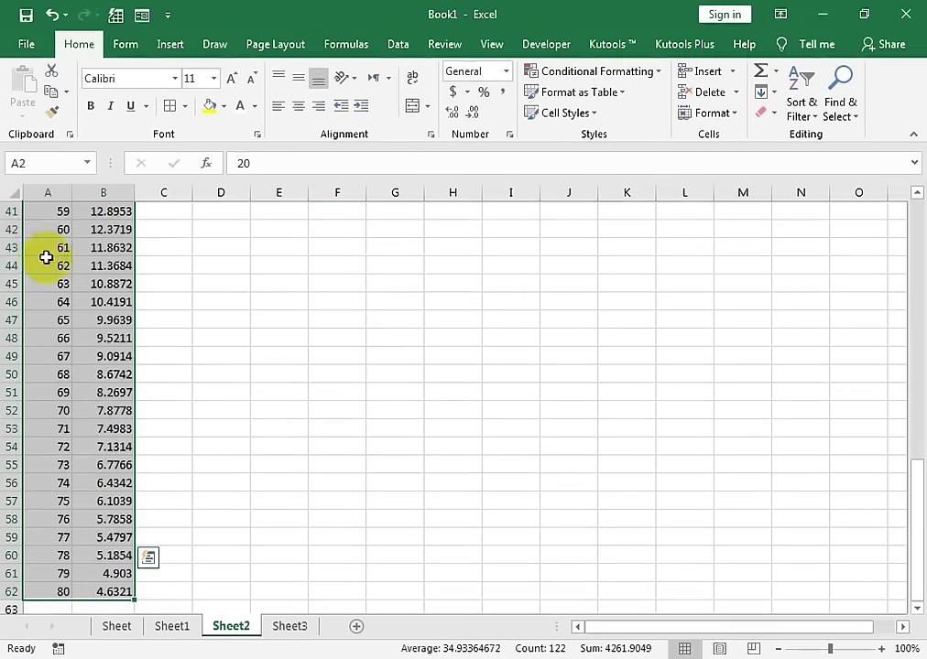
scroll(67, 313, up, 3)
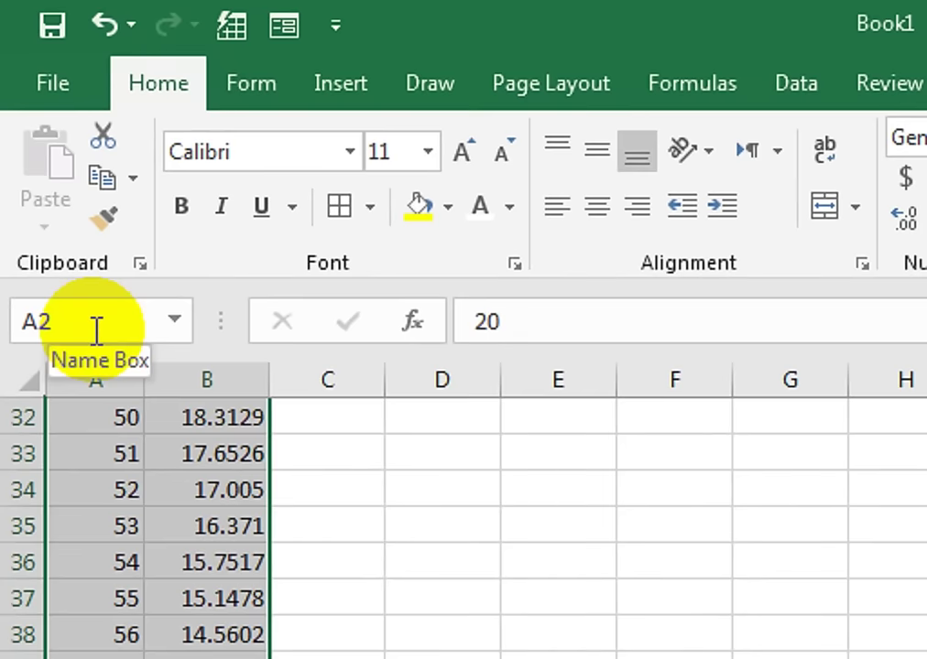
Name the selected range Agerate in the Name Box.
click(97, 322)
text(Agr)
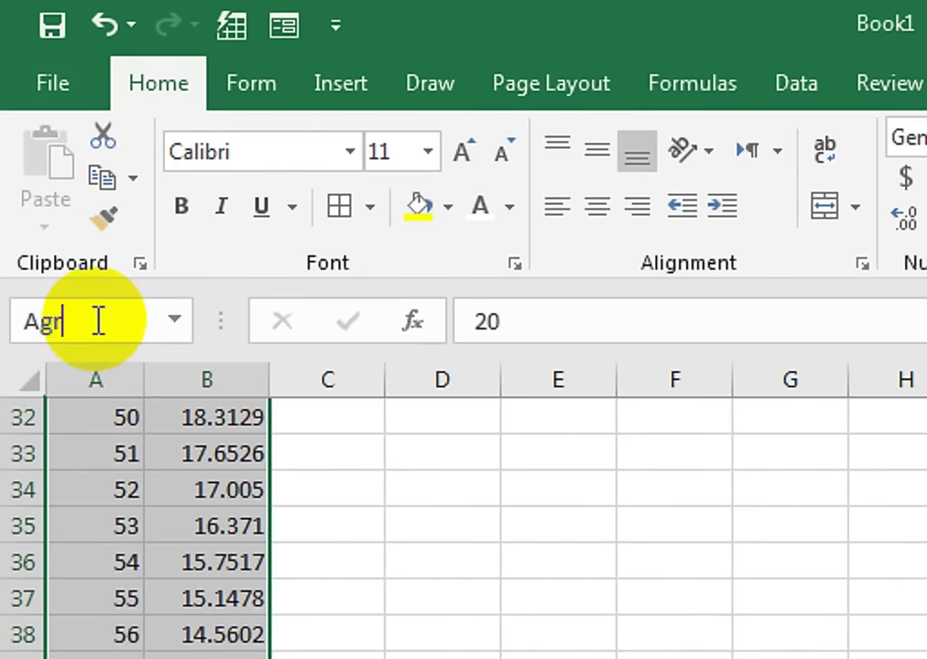
key(BackSpace)
text(eRt)
key(BackSpace)
key(BackSpace)
text(rate)
key(Return)
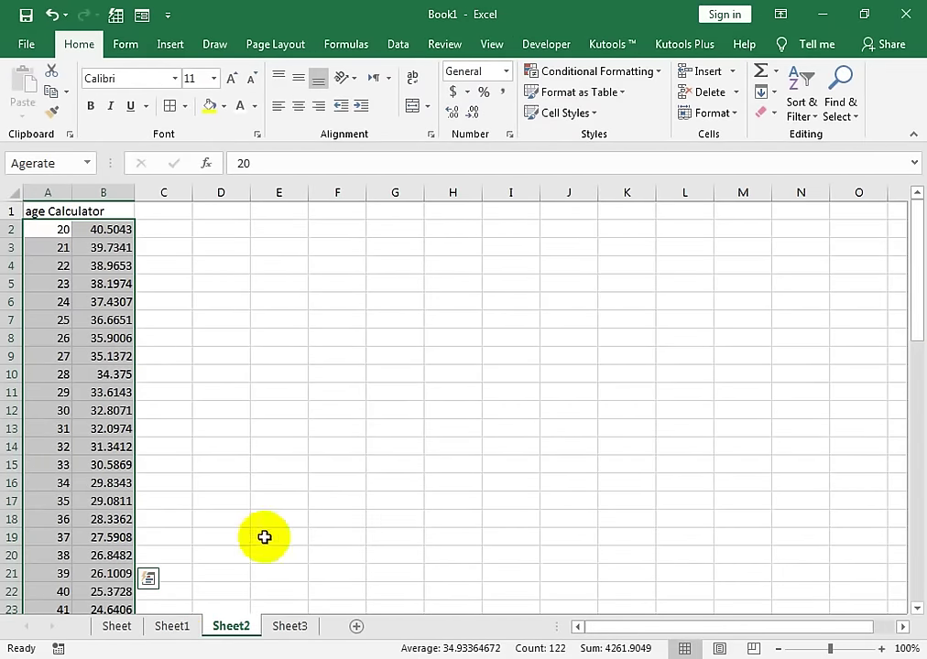
On Sheet1, enter =IF(E4>30,30,E4) in F4 to cap service years at 30.
click(173, 626)
click(383, 326)
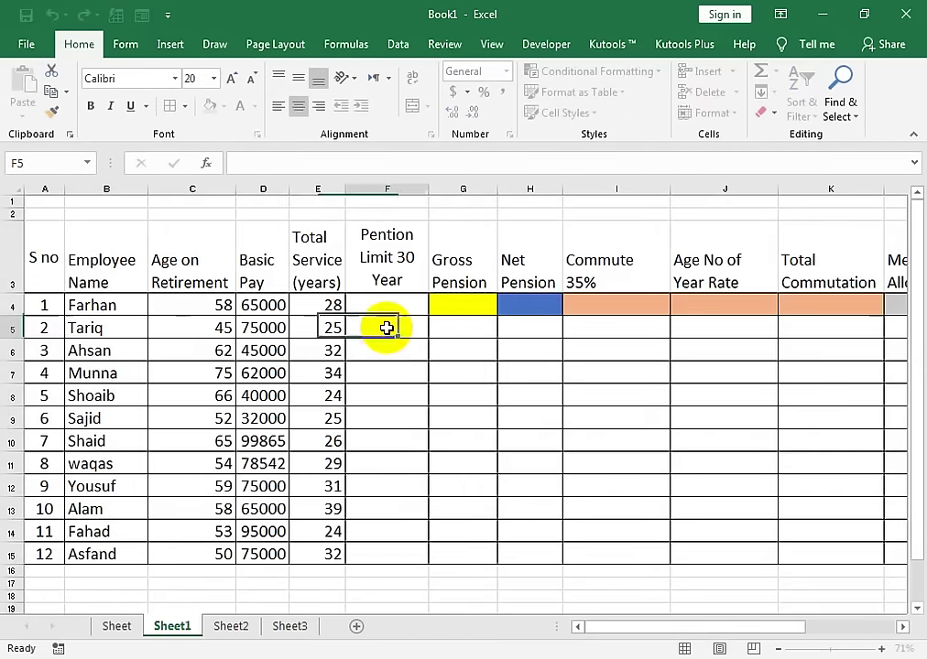
click(385, 306)
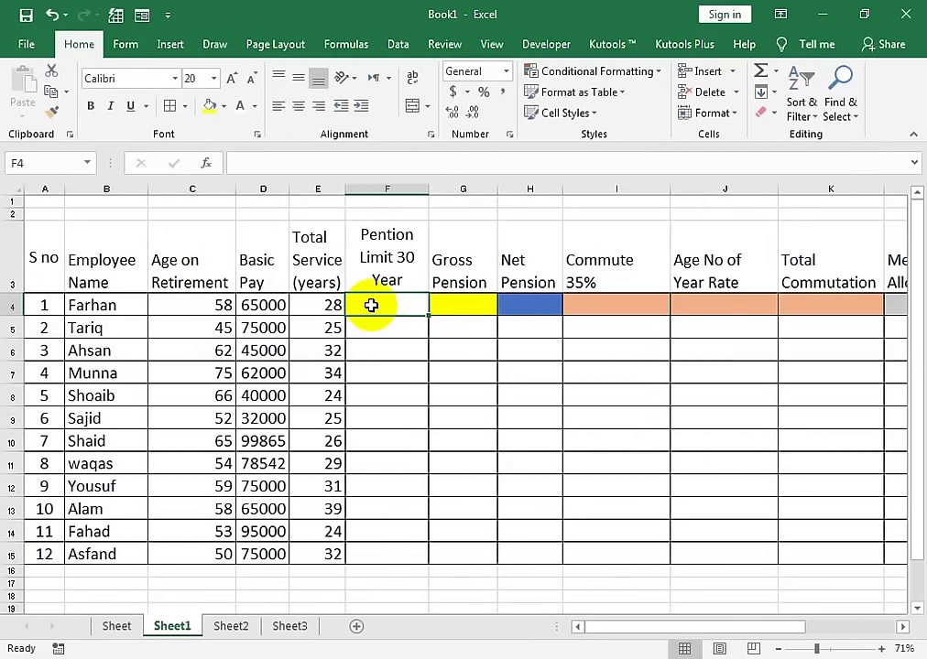
text(=)
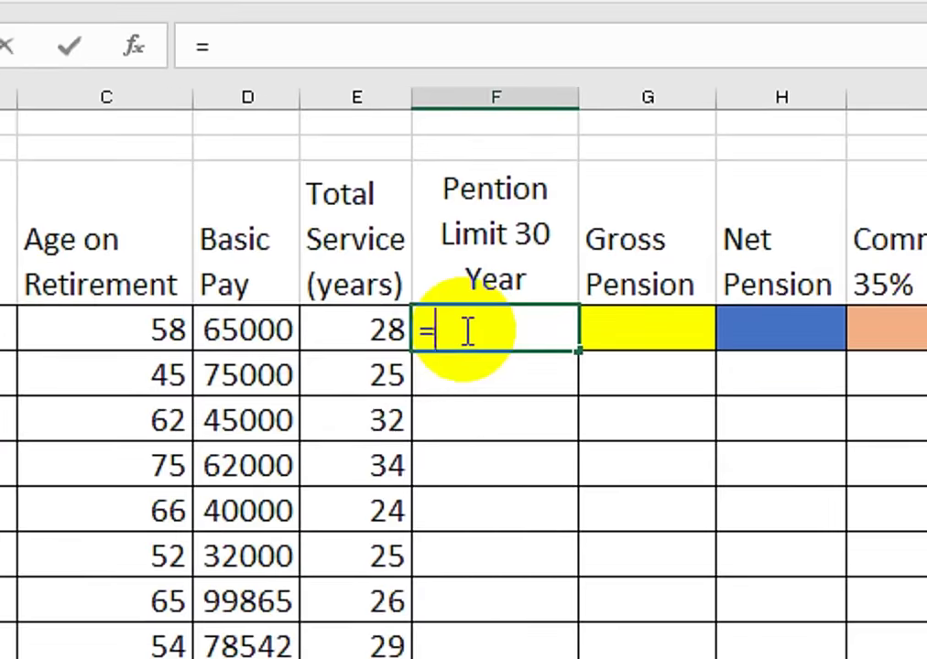
text(if()
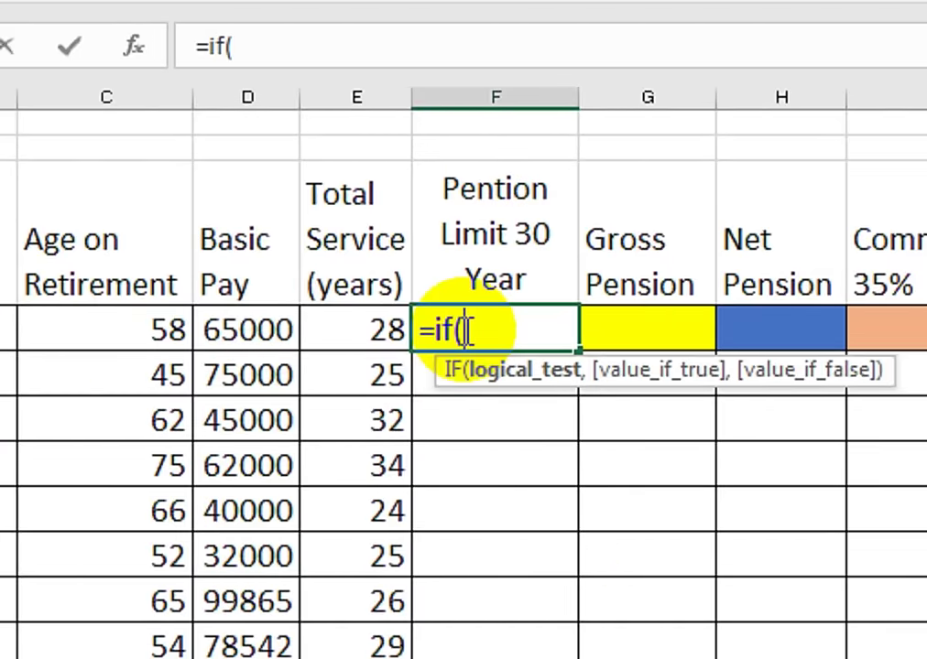
click(357, 317)
text(>)
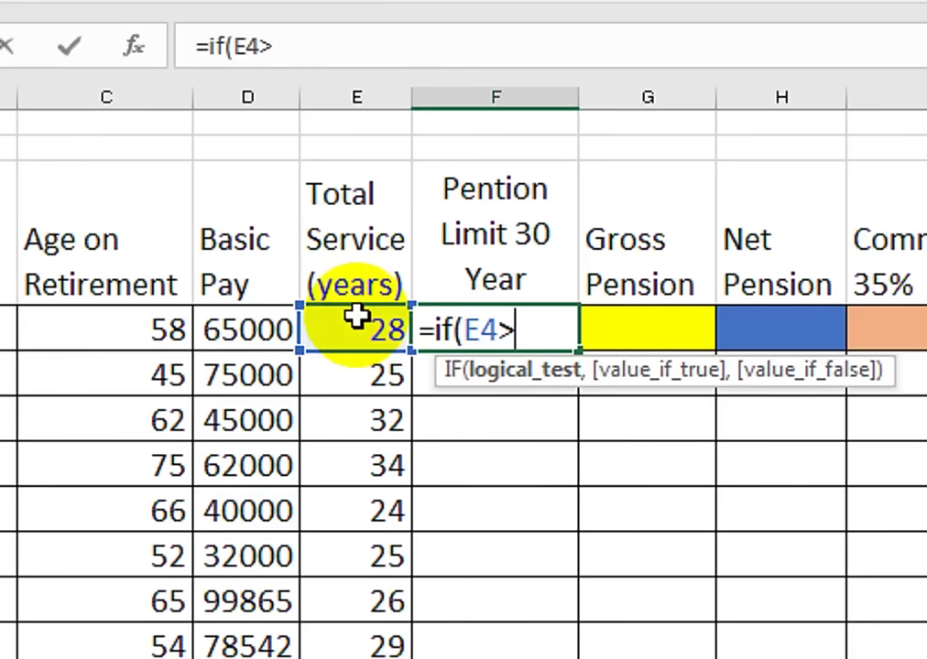
text(30,)
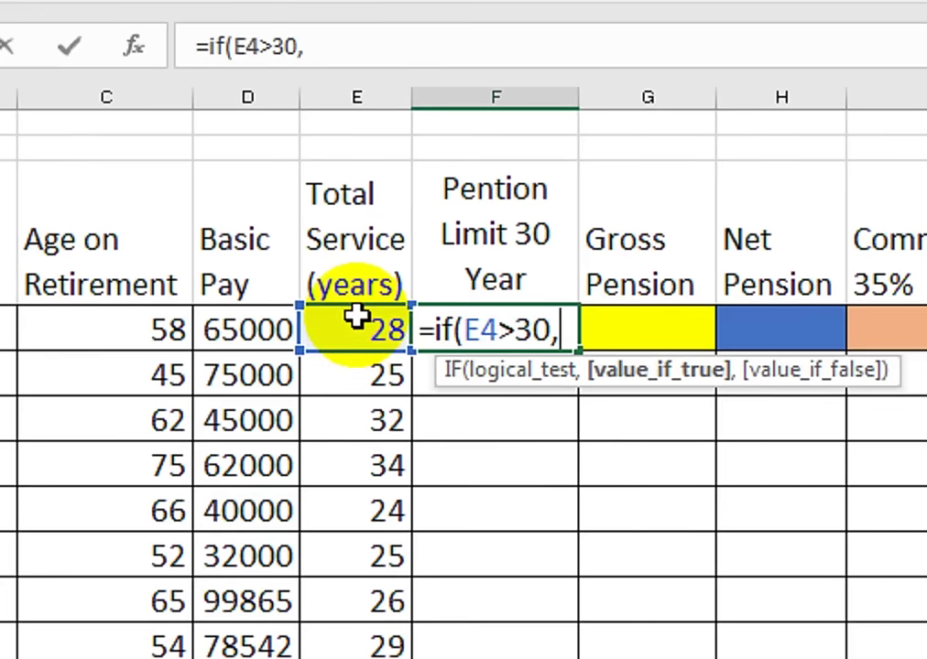
text(30)
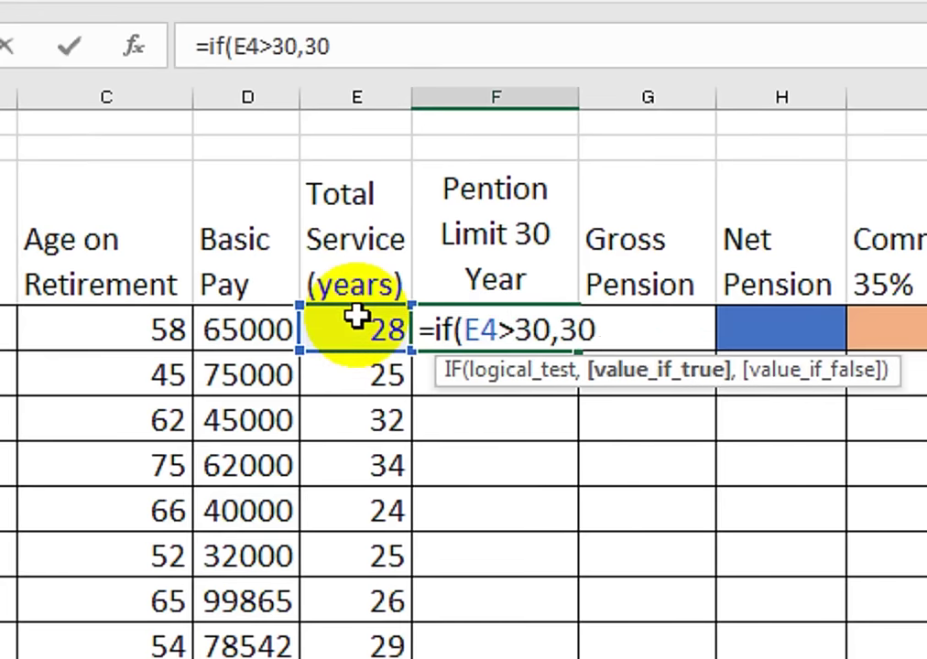
text(,)
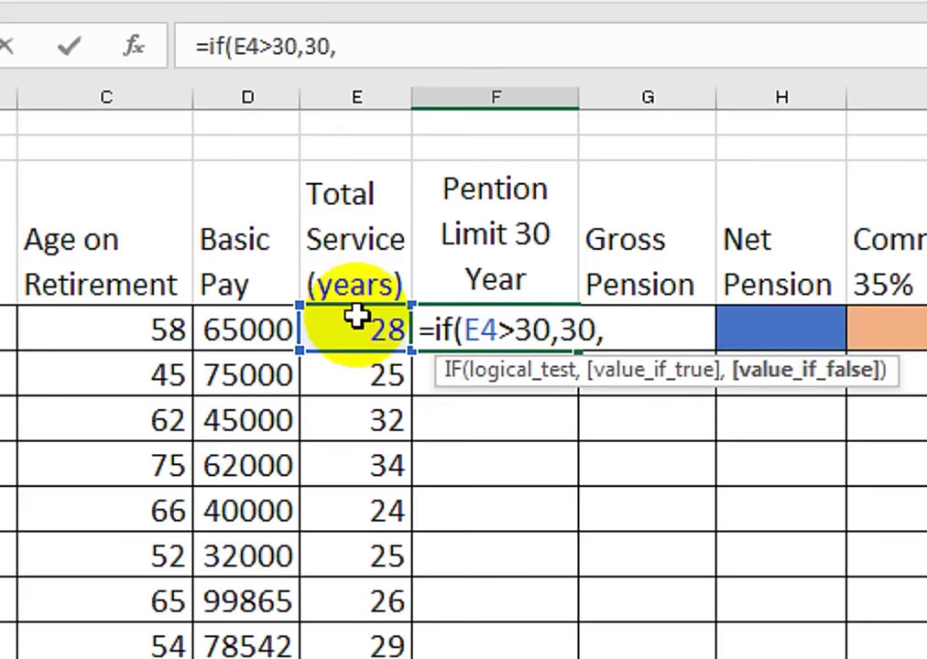
click(356, 316)
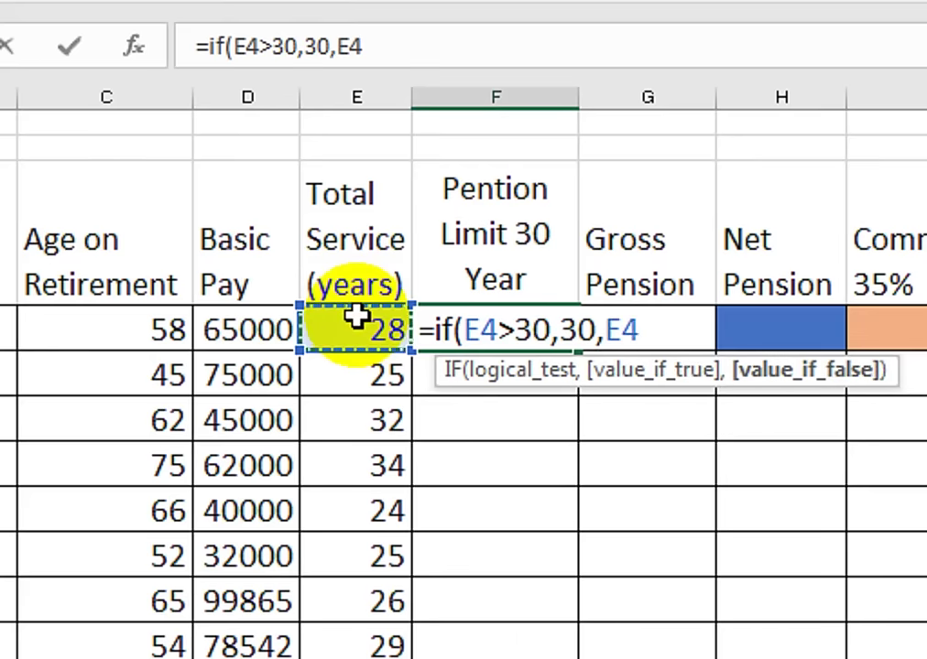
text())
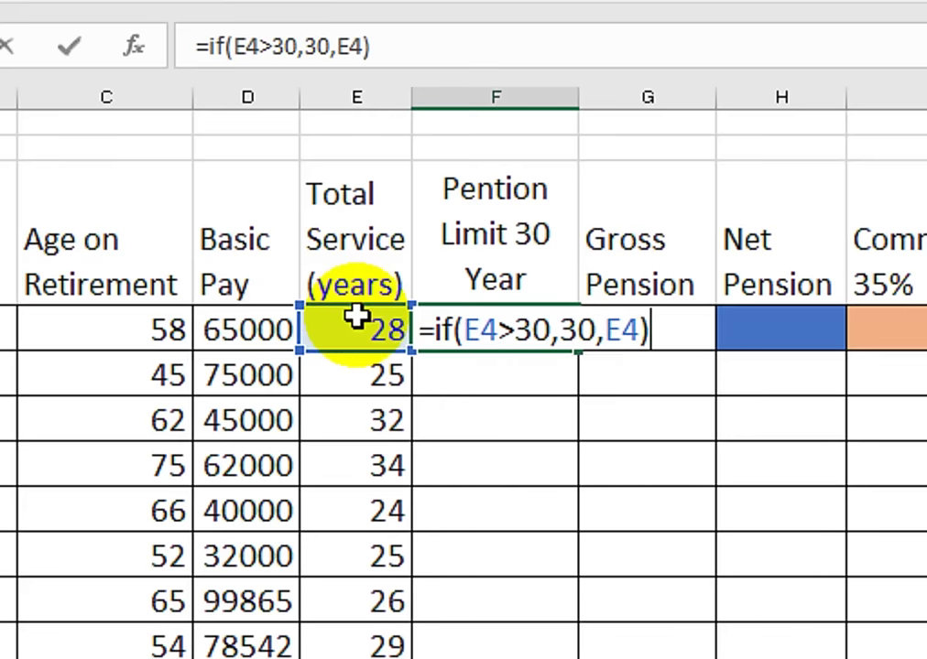
key(Return)
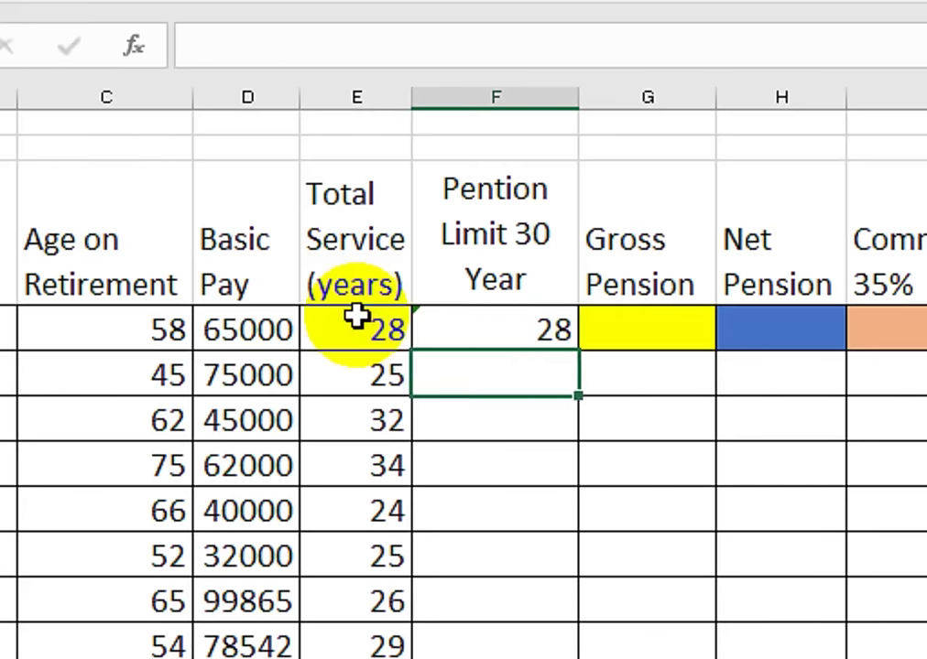
Copy the F4 capping formula down to F15.
click(468, 331)
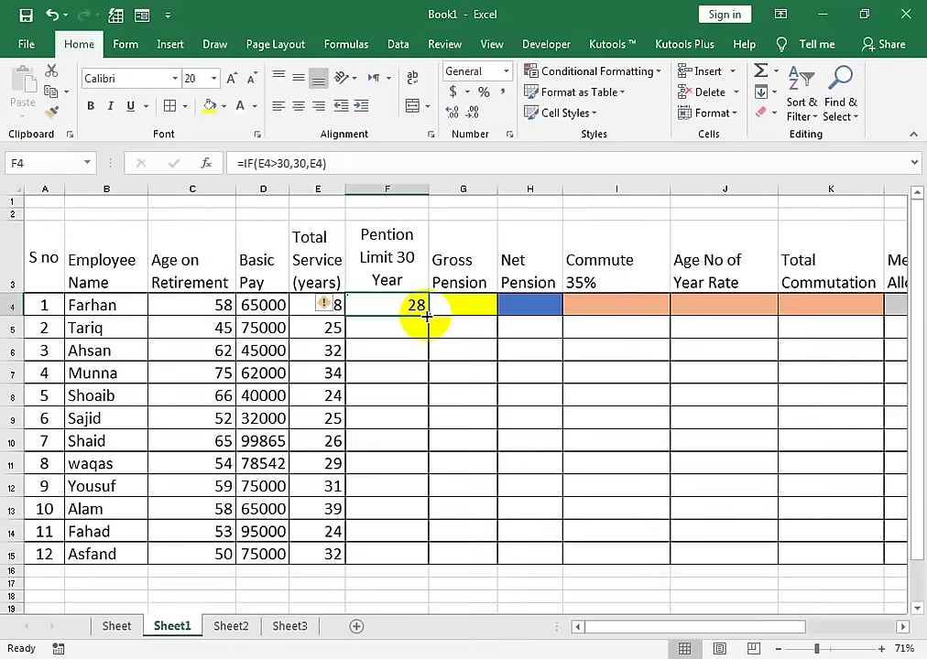
double_click(574, 353)
double_click(443, 308)
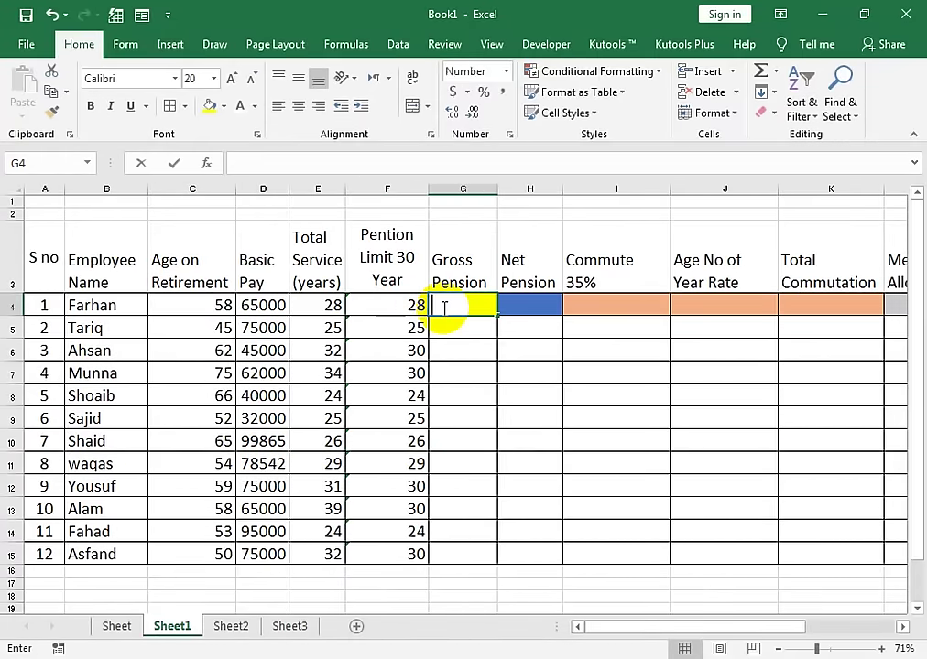
Enter the gross pension formula =D4*F4*7/300 in G4.
key(Escape)
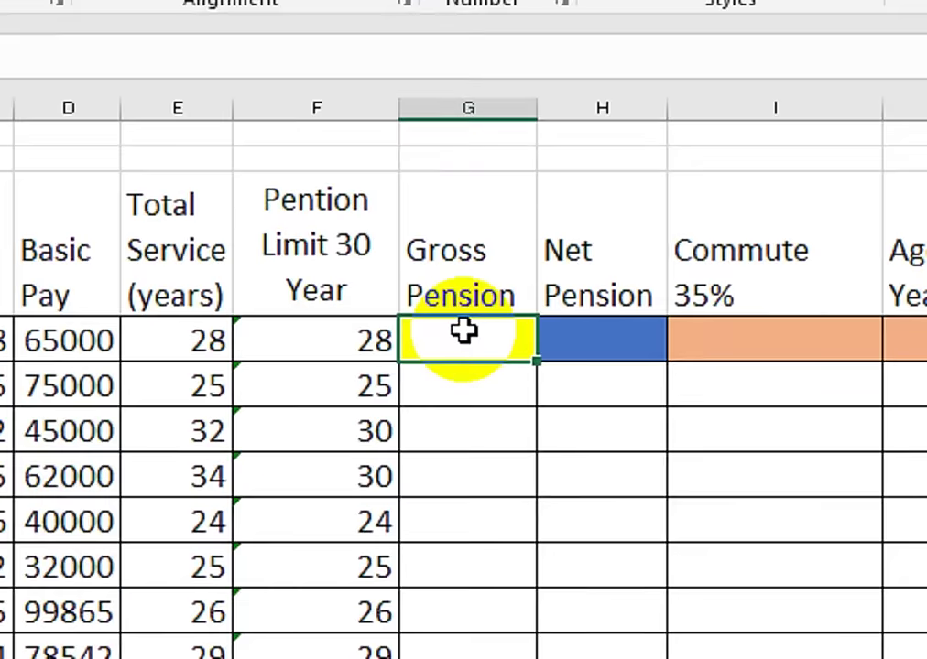
text(=)
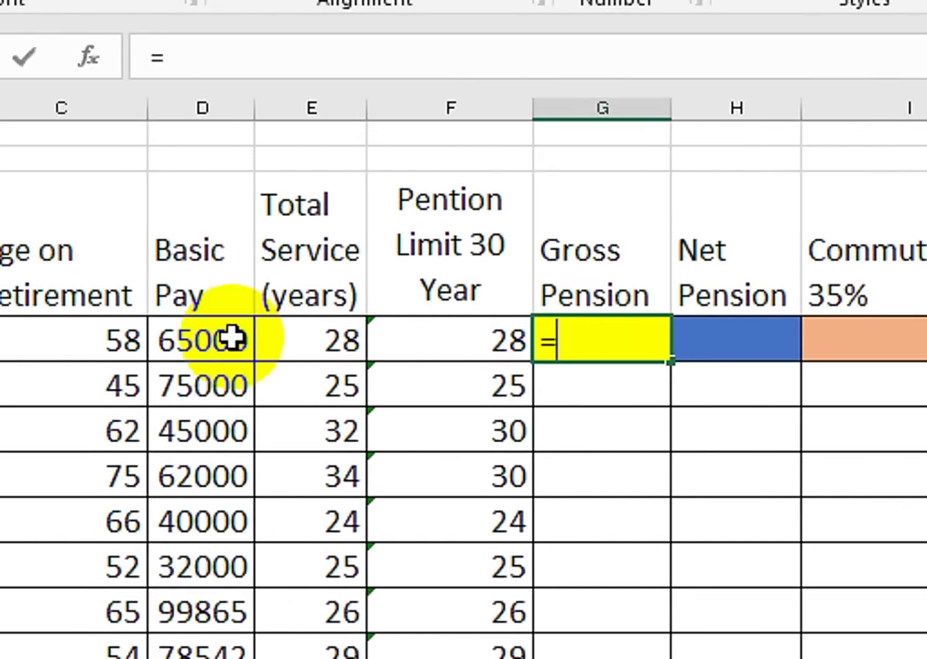
click(232, 339)
text(*)
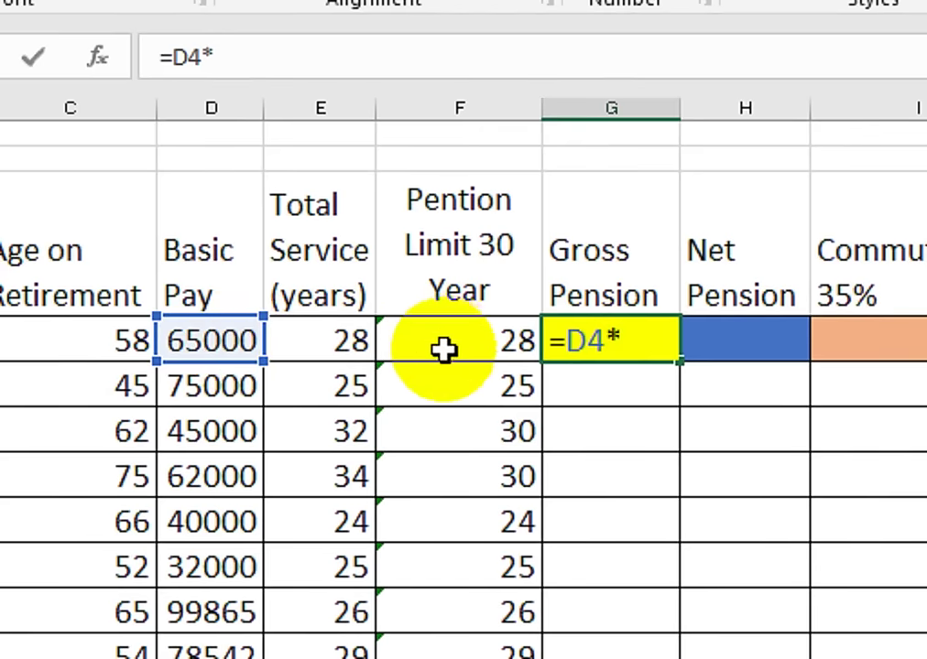
click(465, 343)
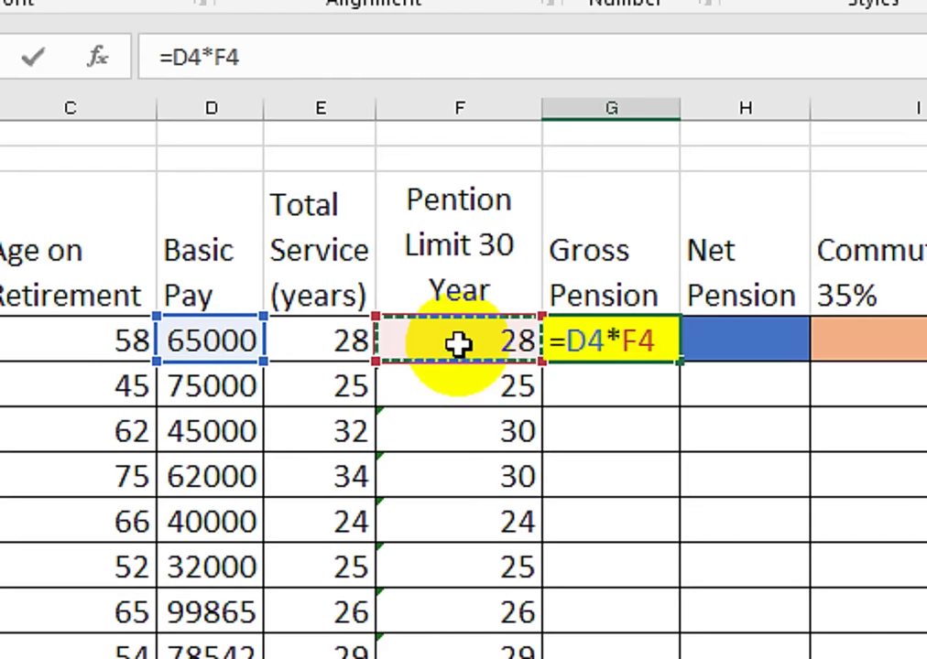
text(*)
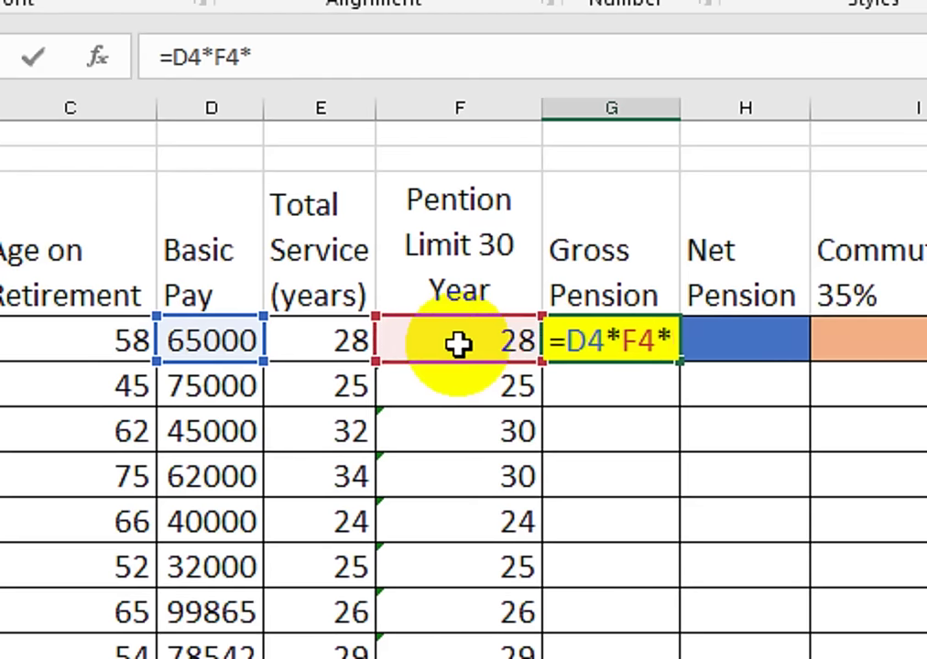
text(7)
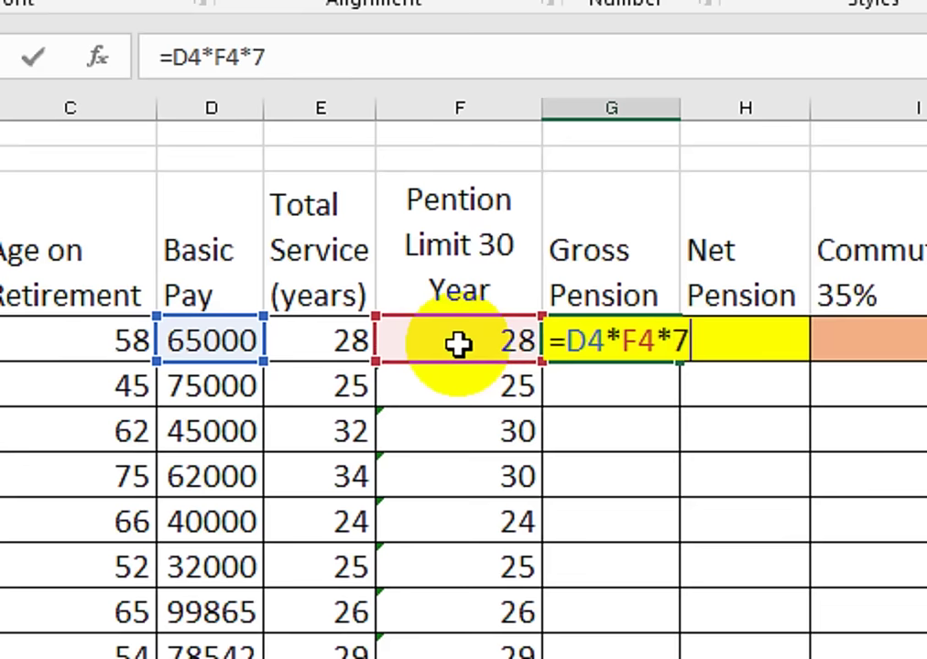
text(/300)
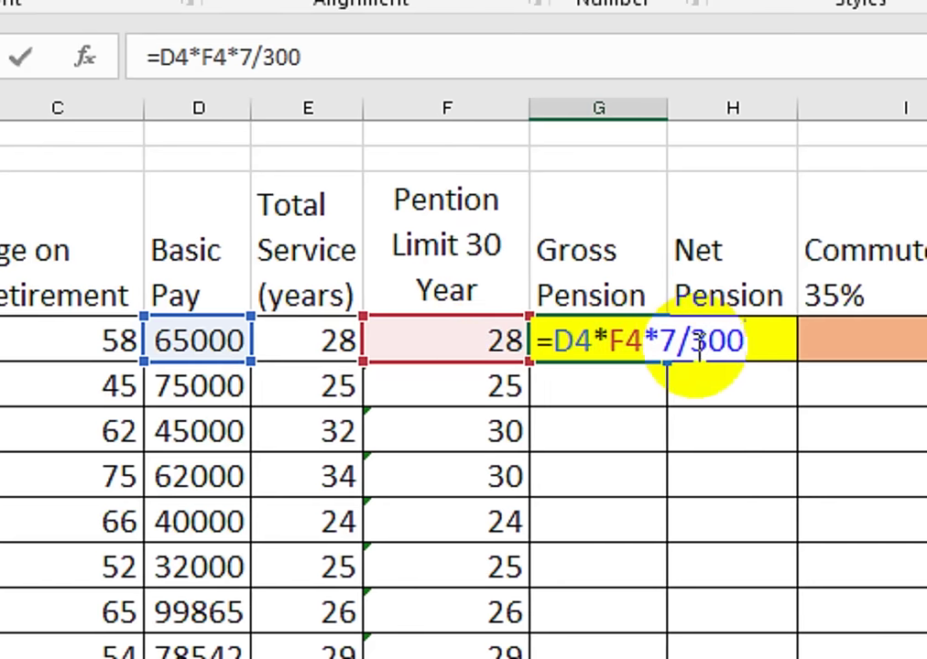
key(Return)
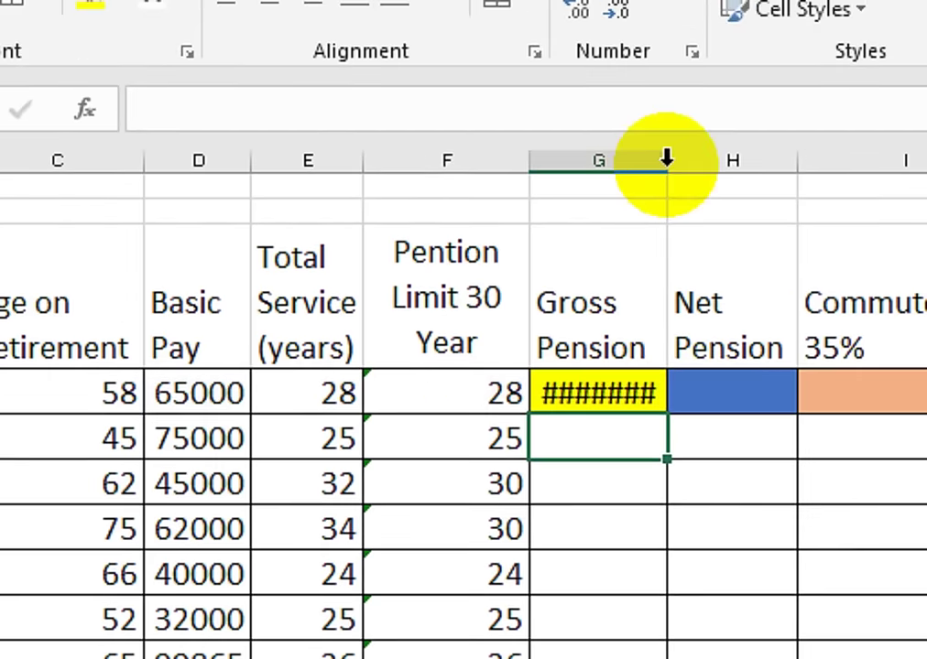
Autofit column G and copy the gross pension formula down to all 12 employees.
double_click(667, 160)
click(648, 384)
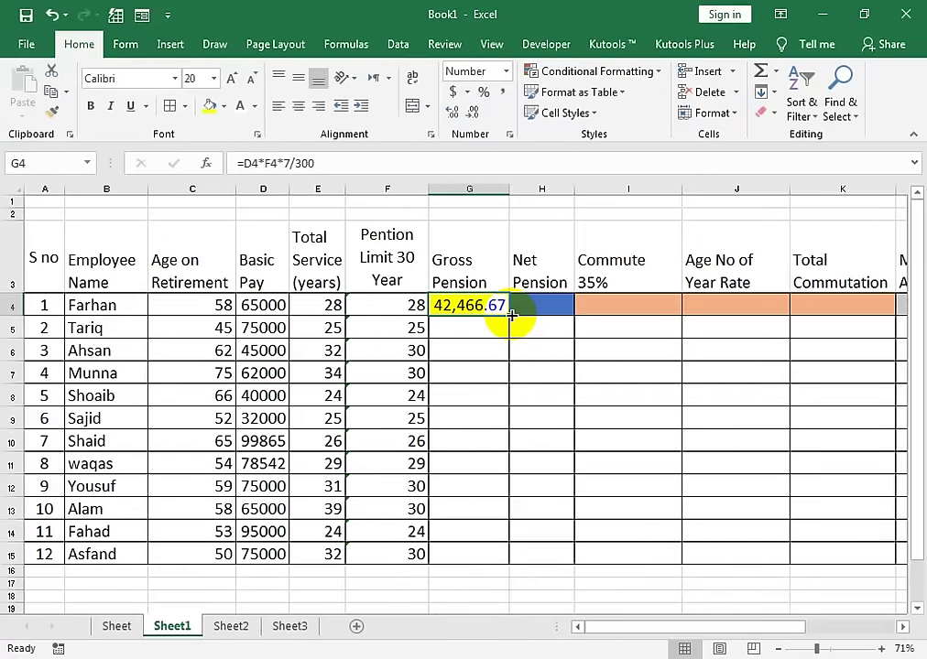
double_click(511, 314)
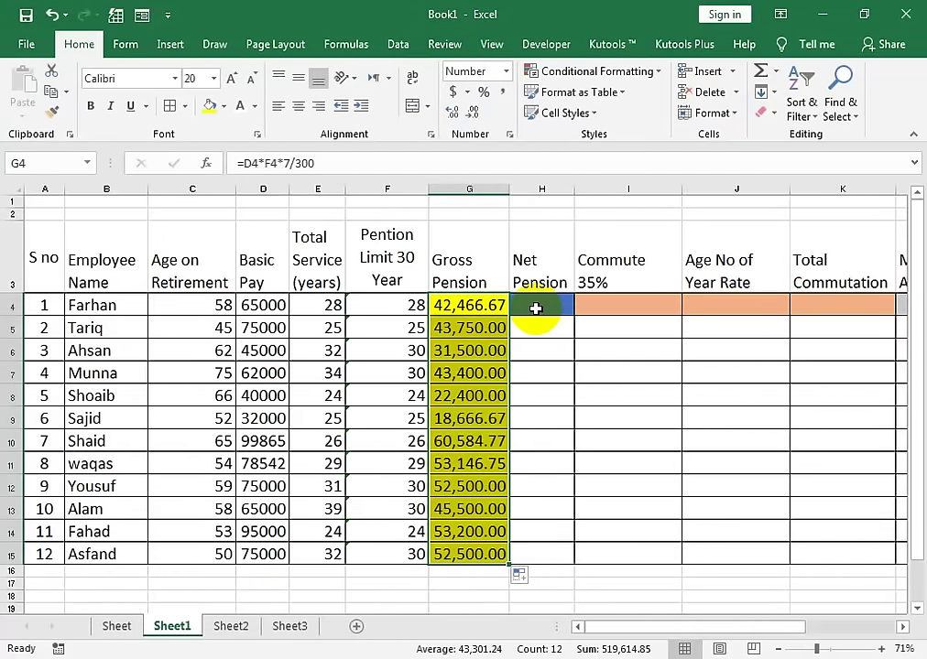
double_click(536, 309)
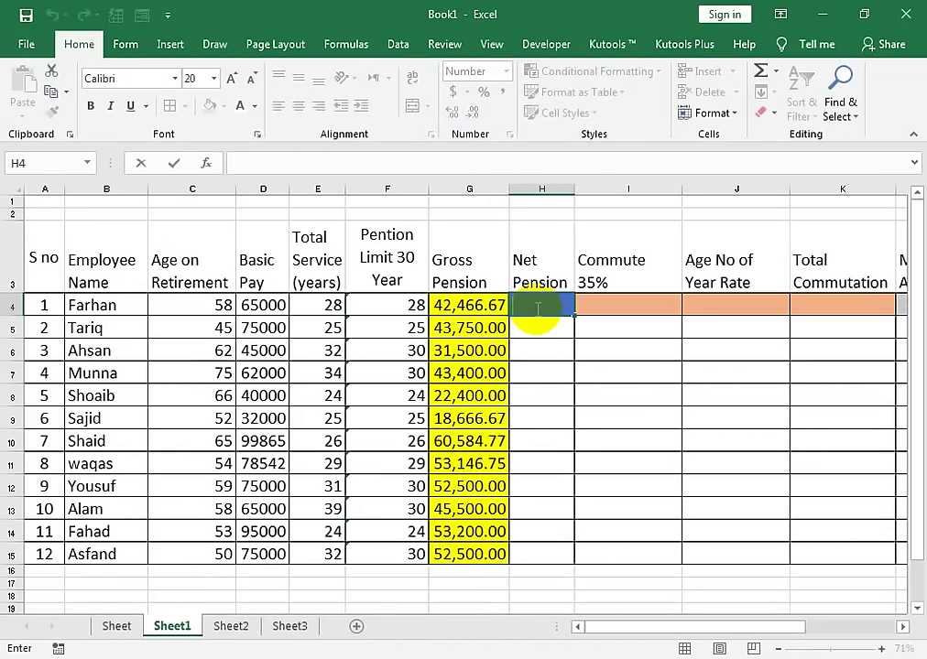
Enter =G4*65/100 in H4, autofit column H and make the value bold.
key(Escape)
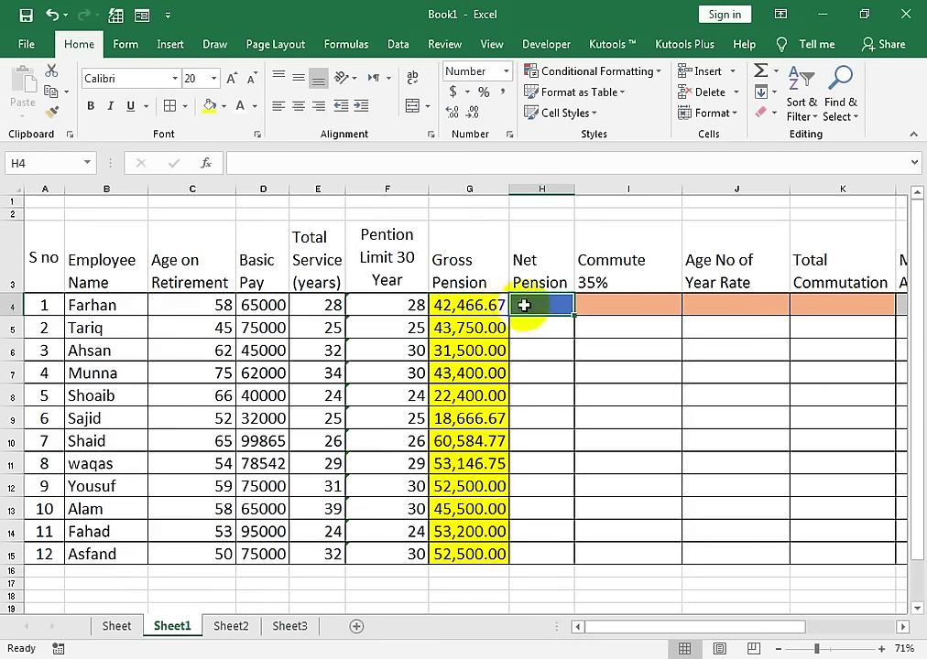
text(=)
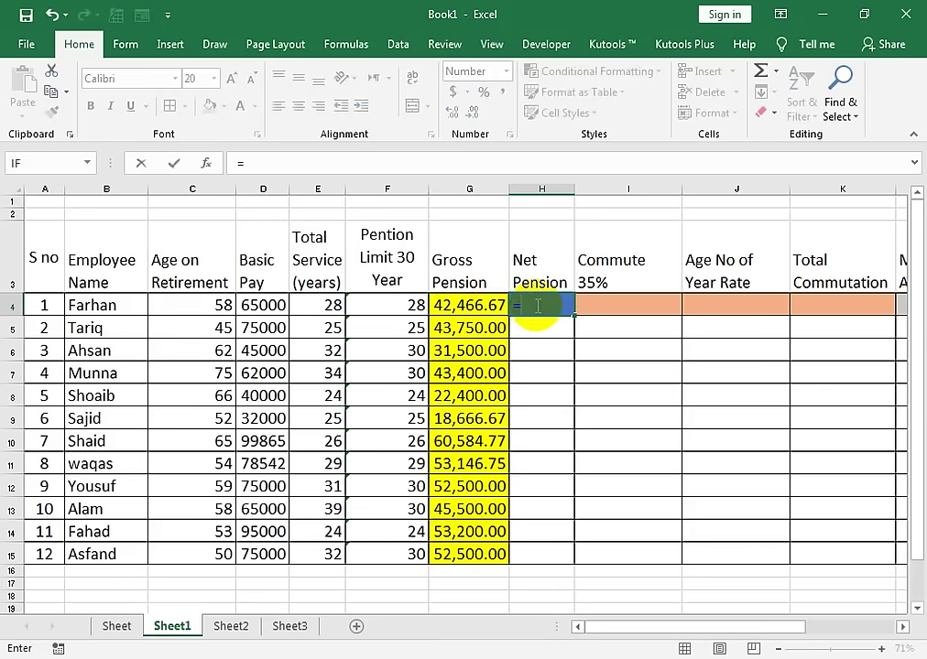
key(Left)
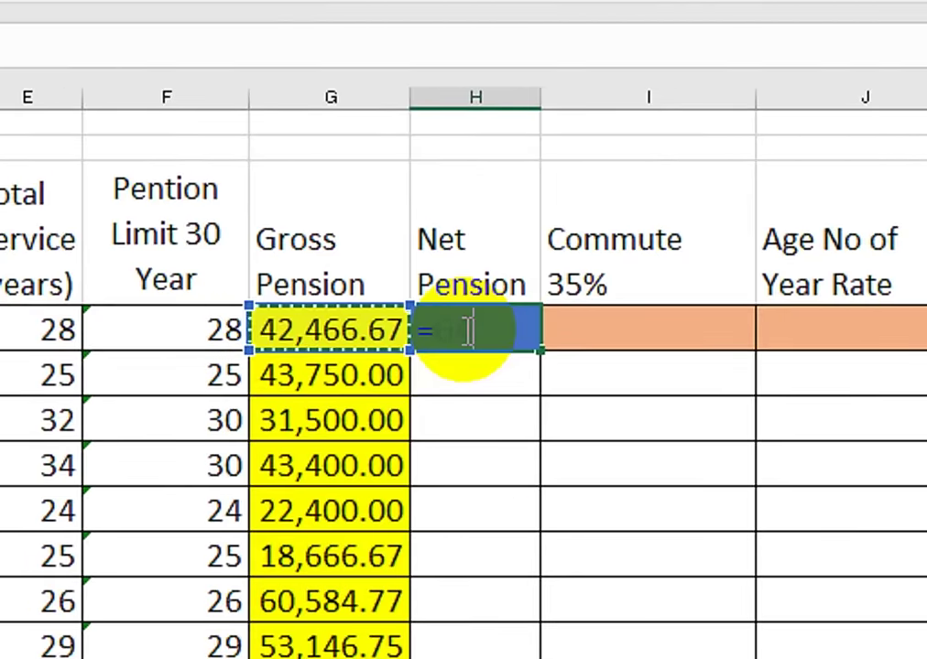
text(*)
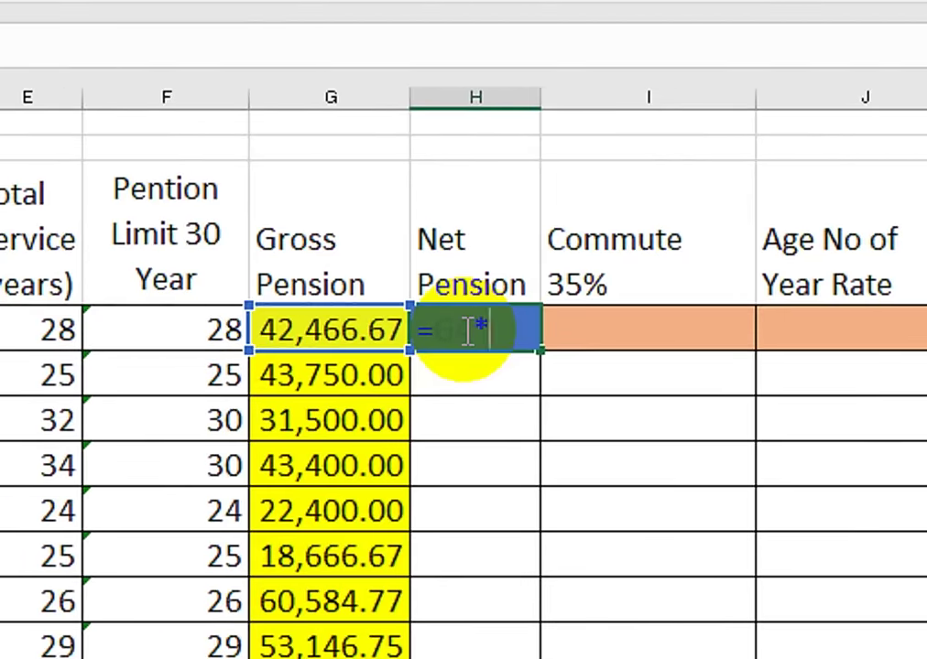
text(65/100)
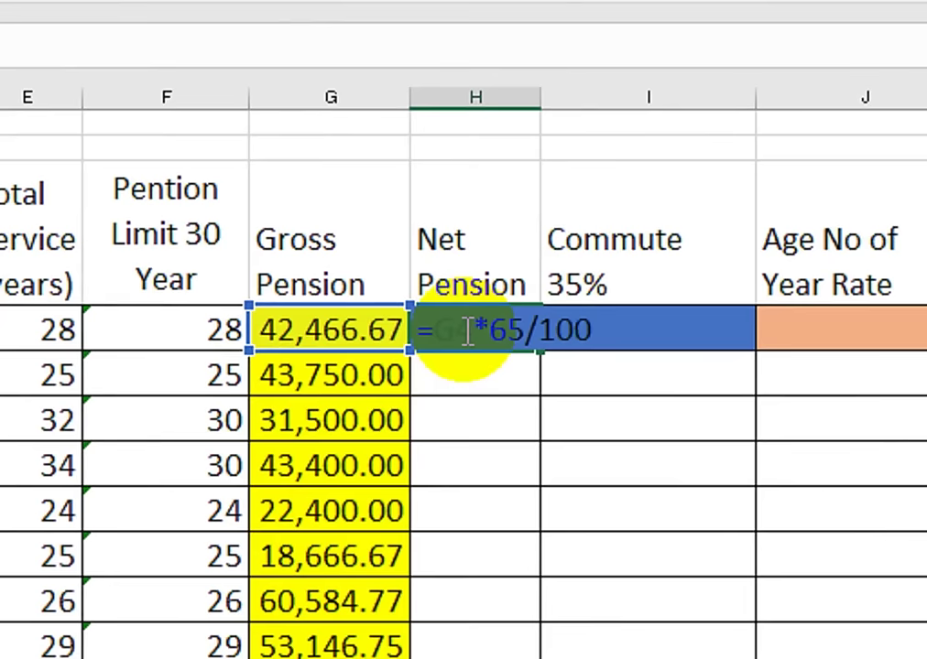
key(Return)
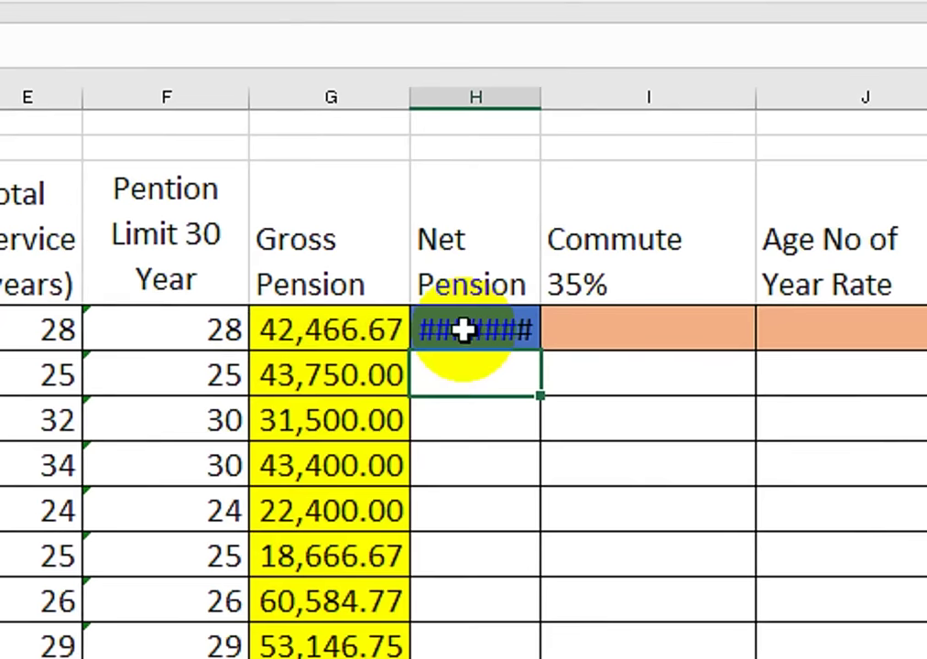
click(462, 331)
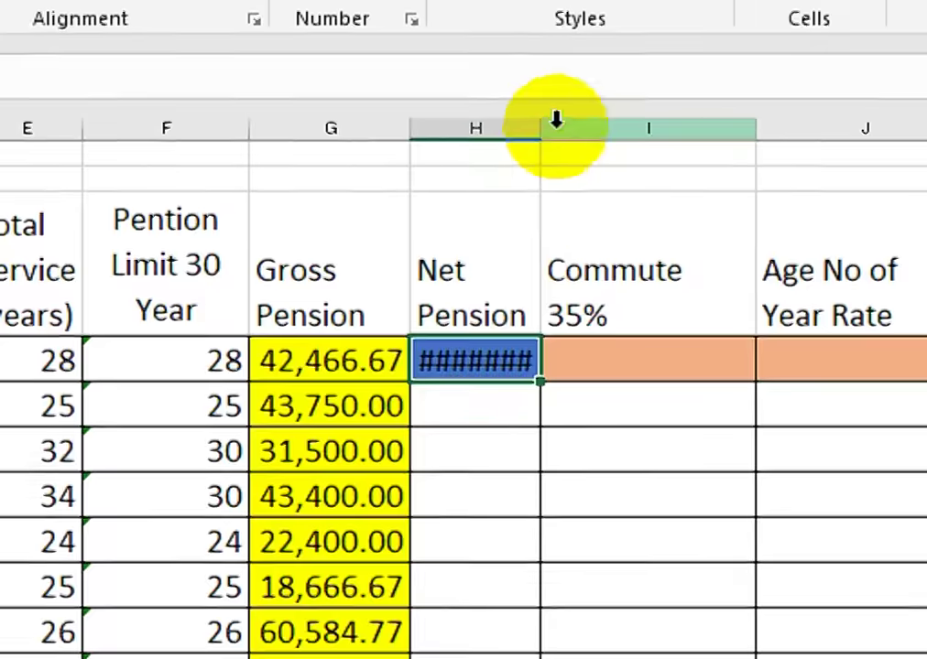
double_click(536, 166)
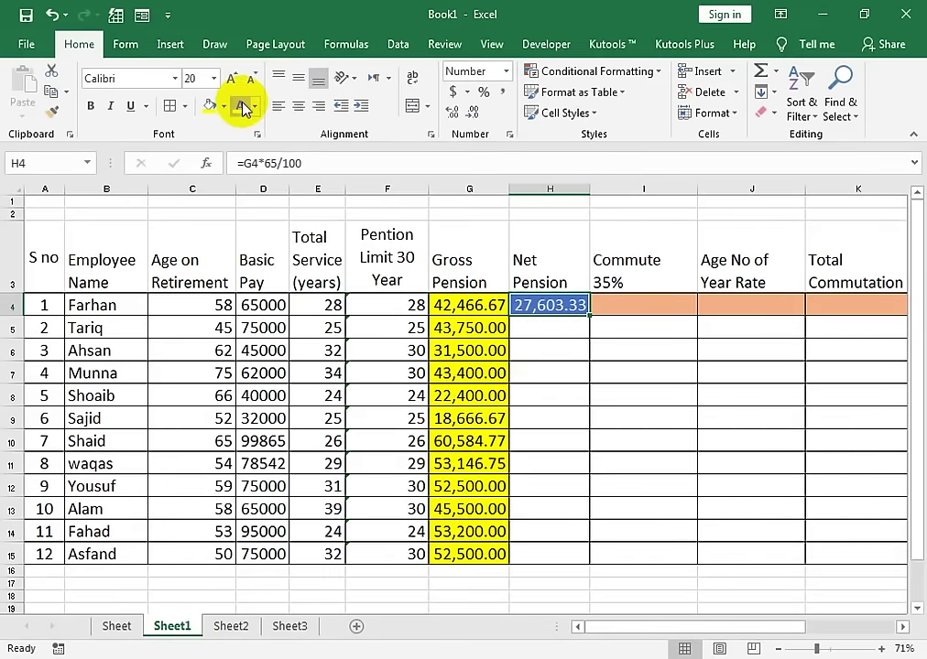
click(90, 106)
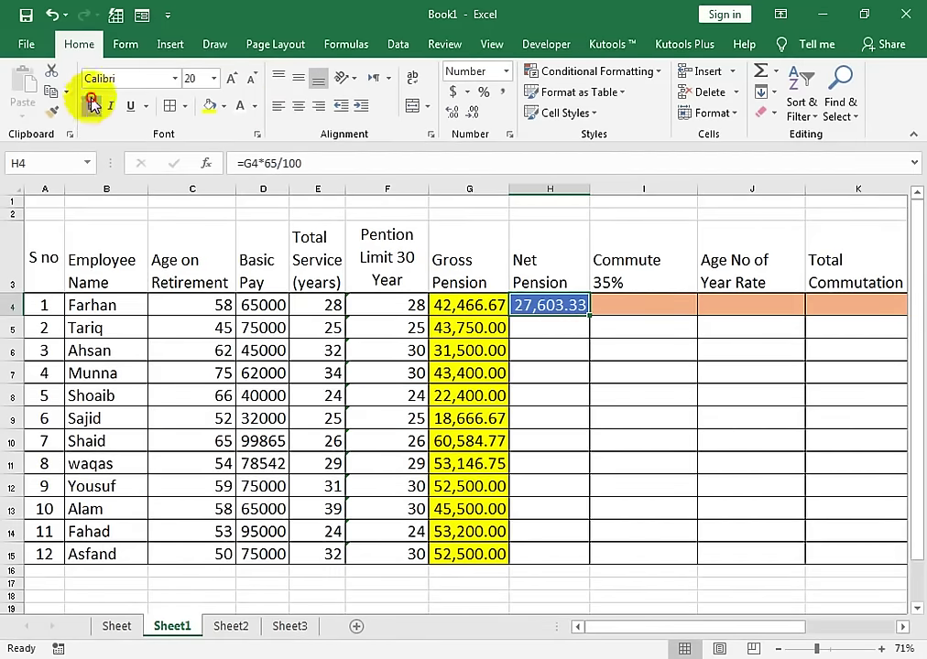
Copy the net pension formula down to H15, undoing an accidental drag of the values.
double_click(559, 303)
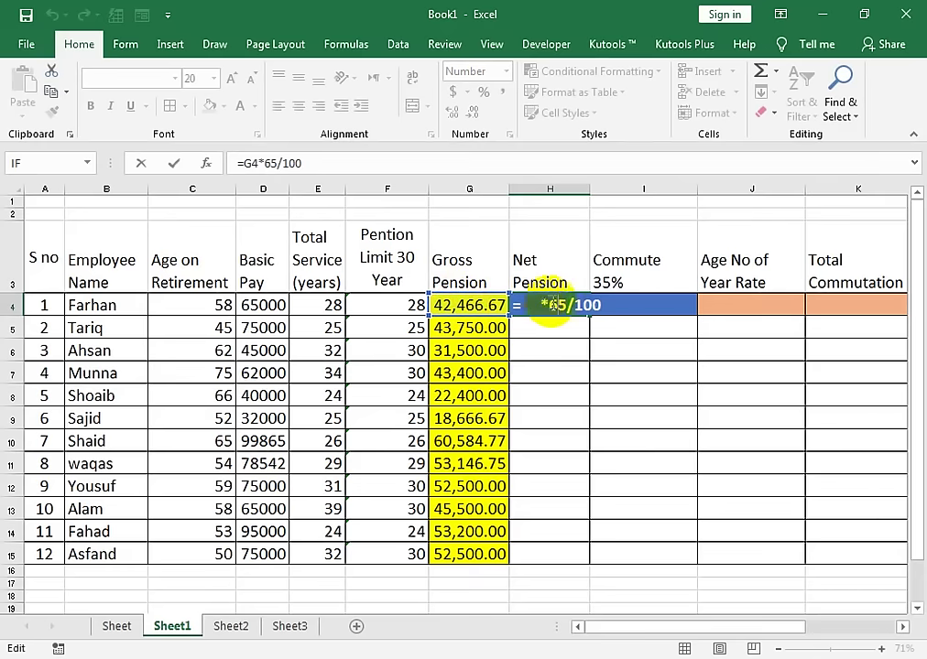
key(Return)
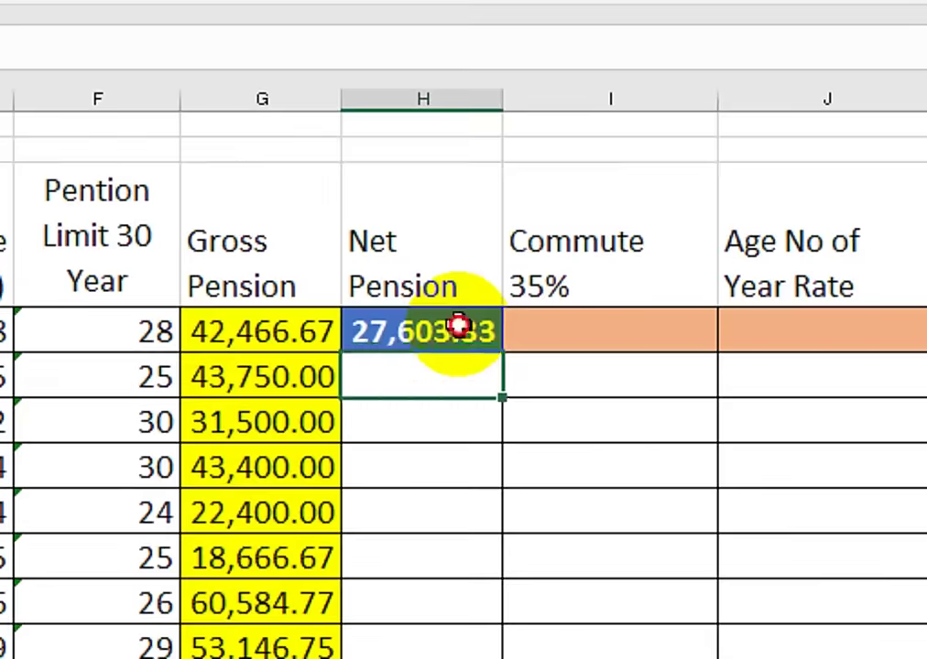
click(567, 305)
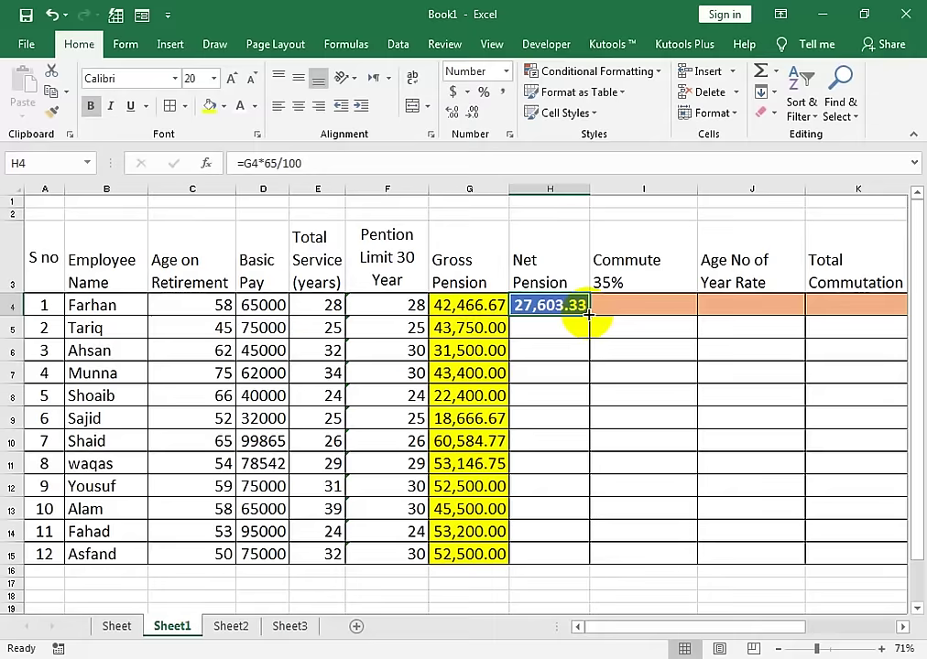
double_click(589, 316)
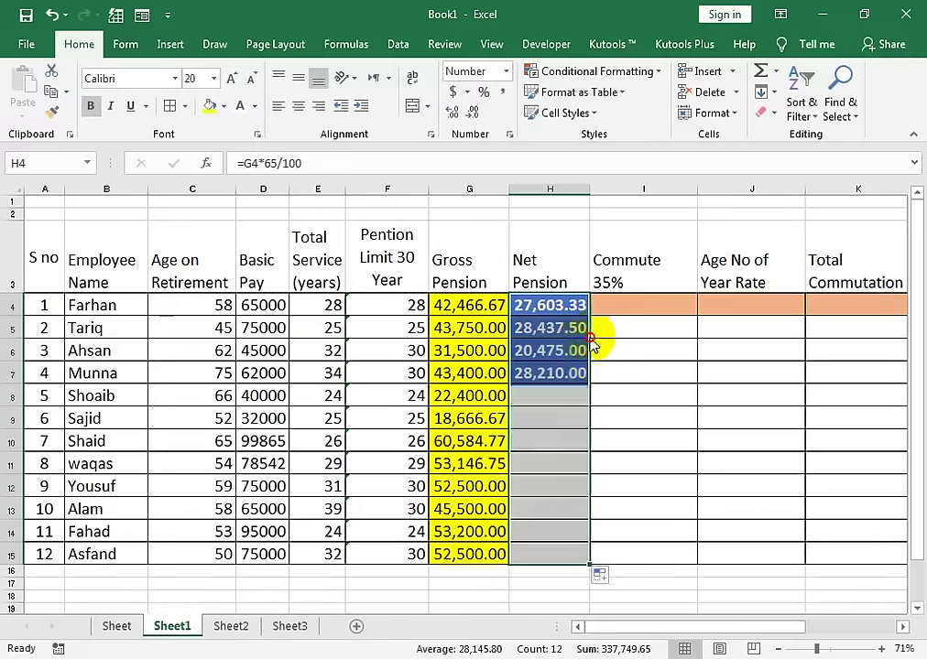
drag(587, 309, 589, 362)
key(ctrl+z)
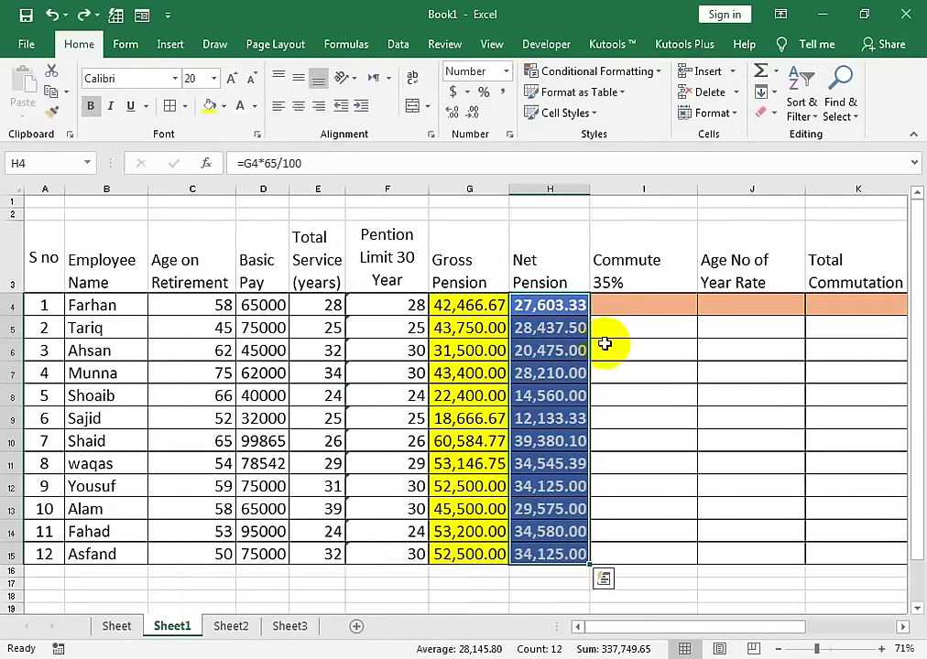
click(621, 303)
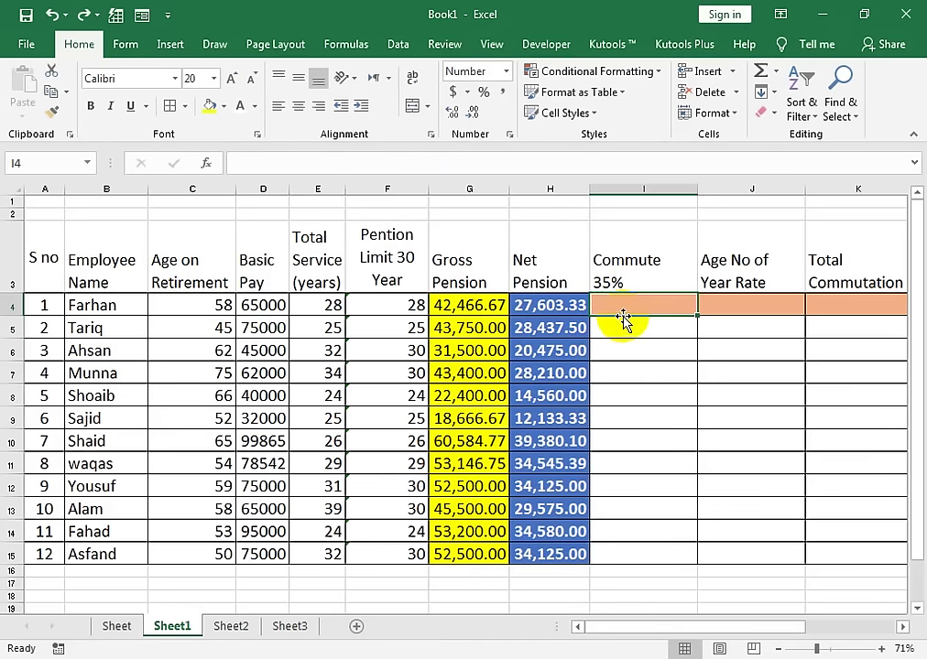
Enter =G4*35/100 in I4 and fill it down to I15 for all 12 employees.
text(=)
click(476, 304)
text(*)
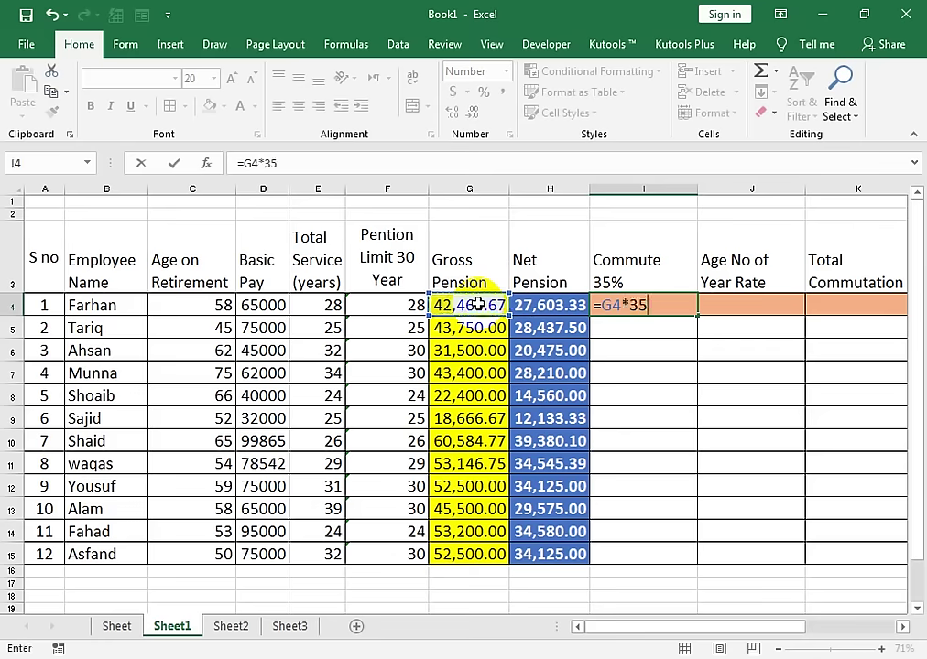
key(Return)
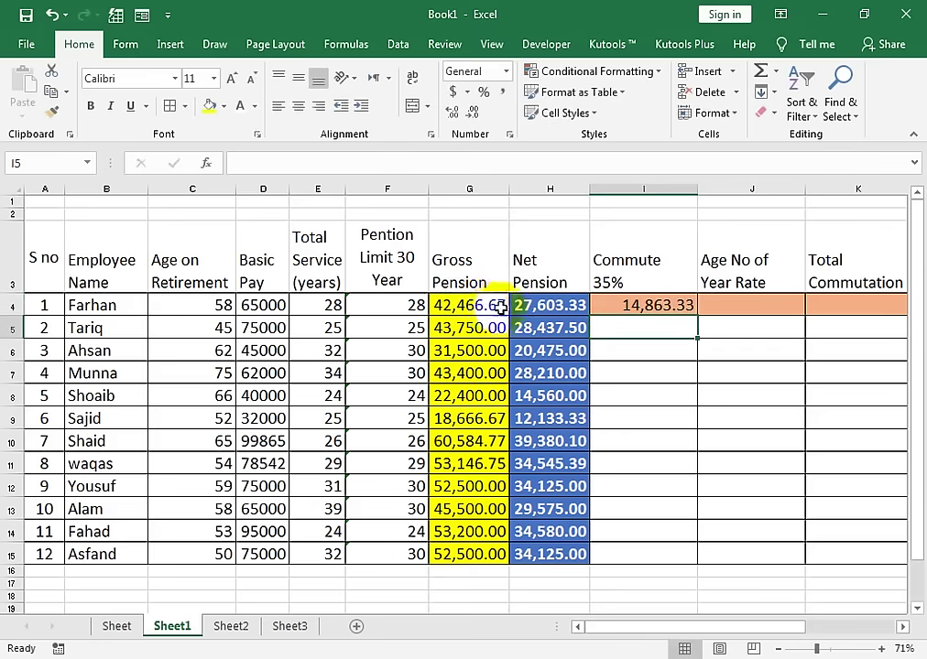
key(Up)
key(Up)
click(689, 307)
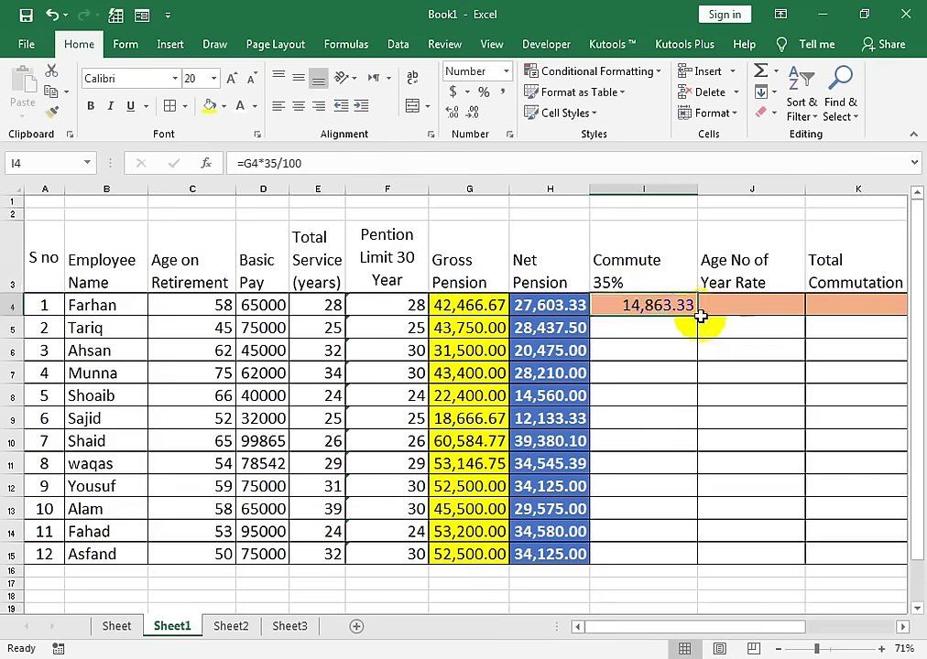
double_click(699, 316)
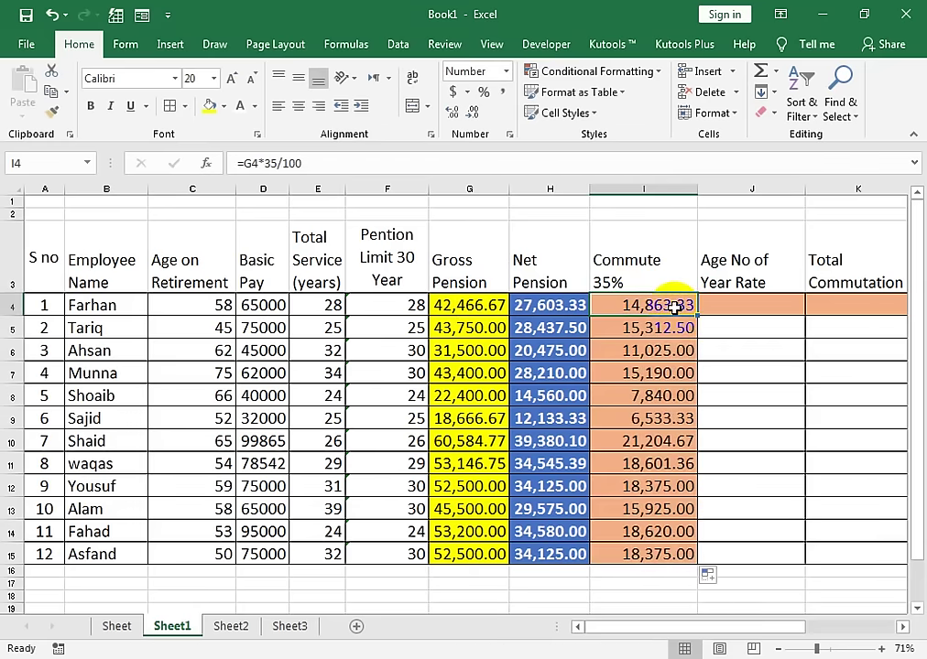
key(Right)
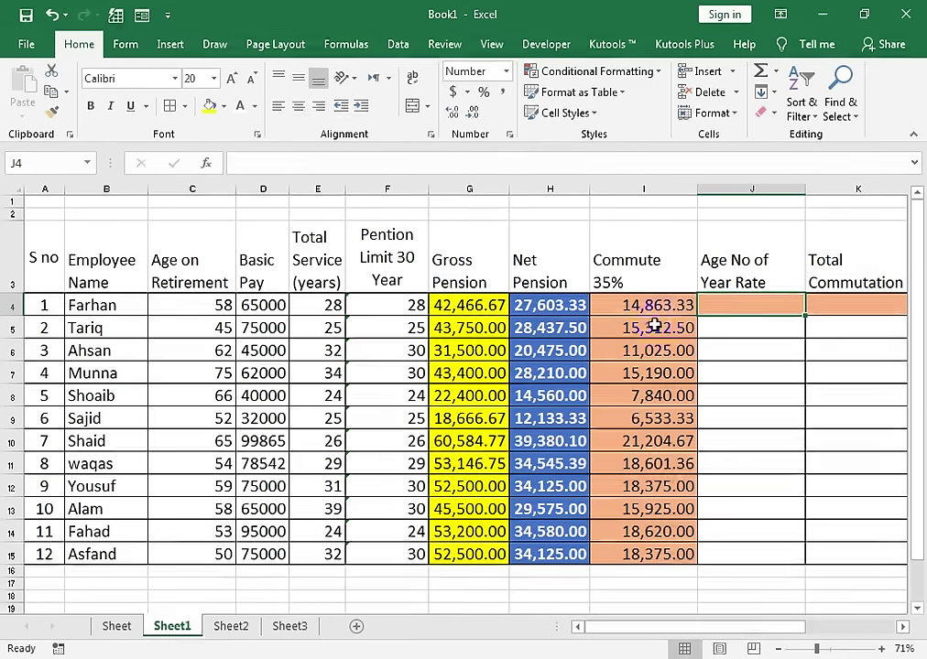
click(231, 627)
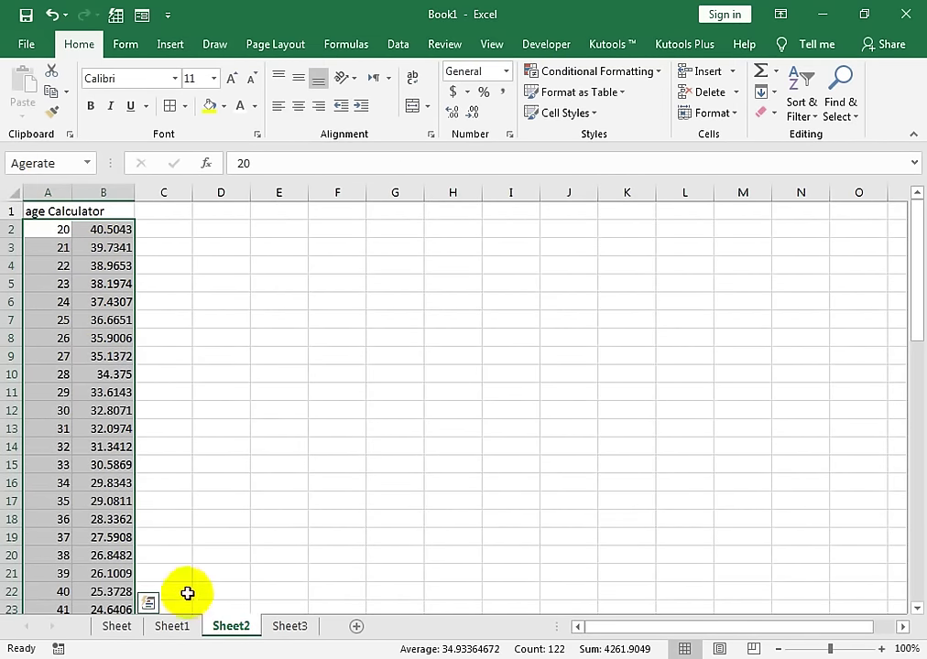
click(179, 626)
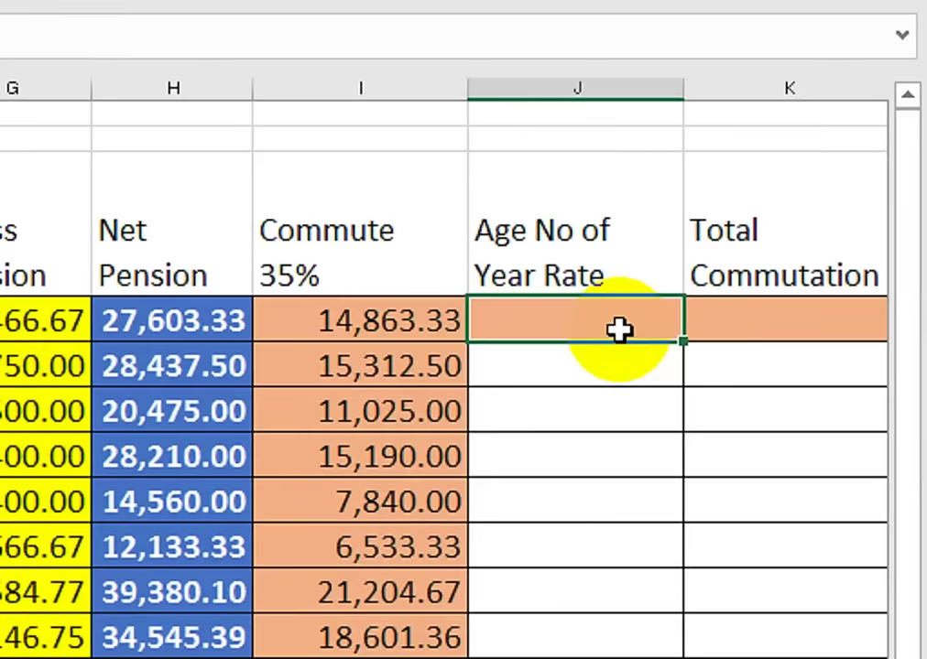
Enter =VLOOKUP(C4,Agerate,2,FALSE) in J4, returning a year rate of 13.43.
text(=v)
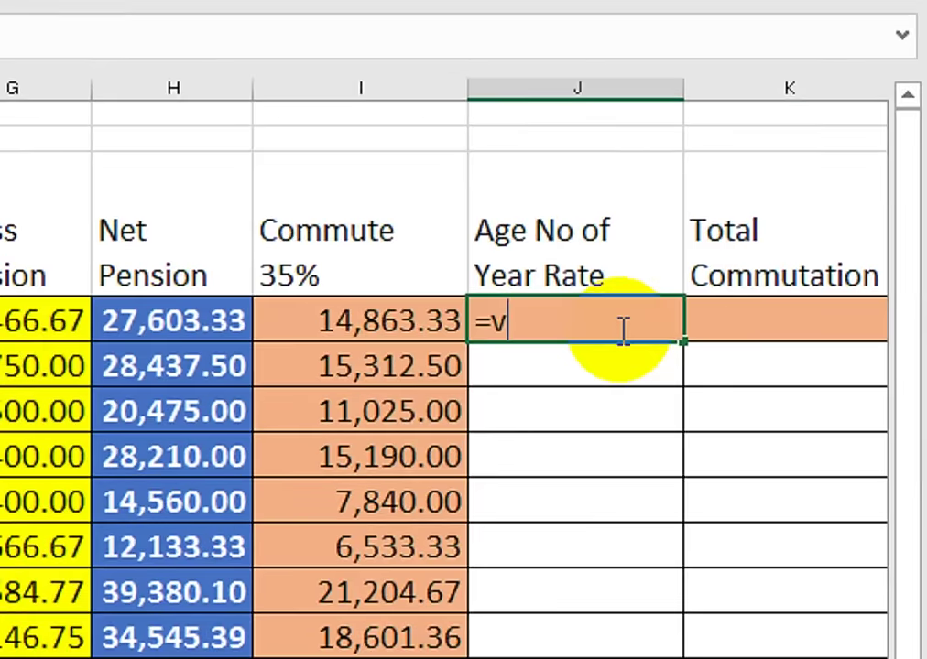
text(l)
key(Tab)
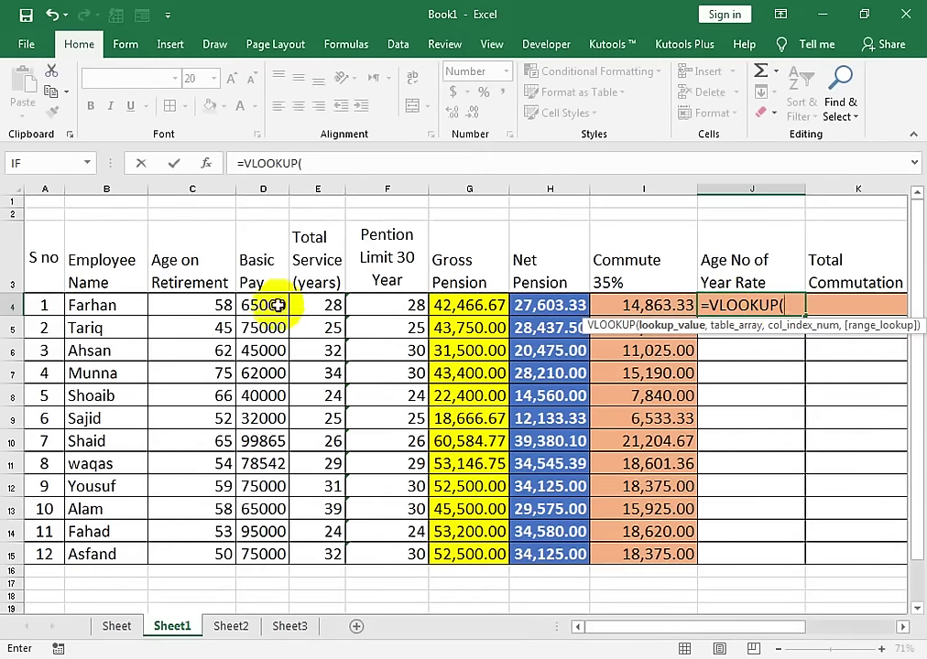
click(197, 305)
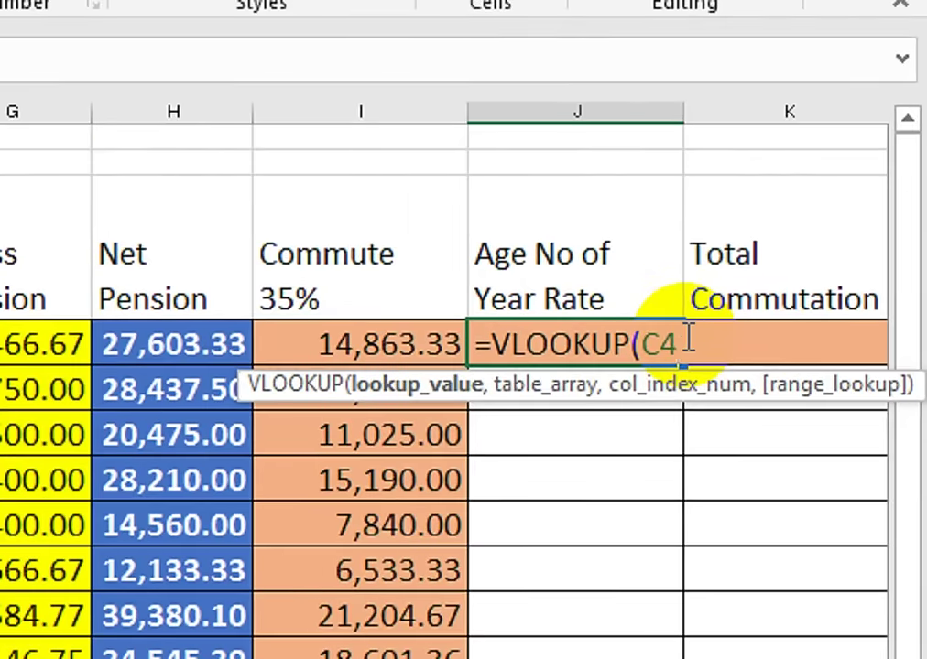
text(,)
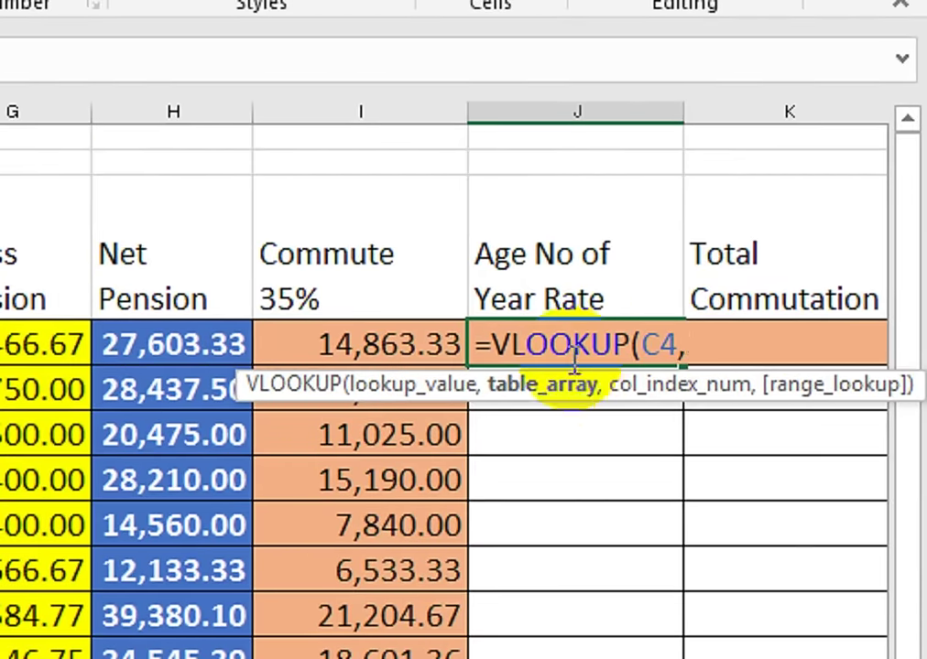
text(age)
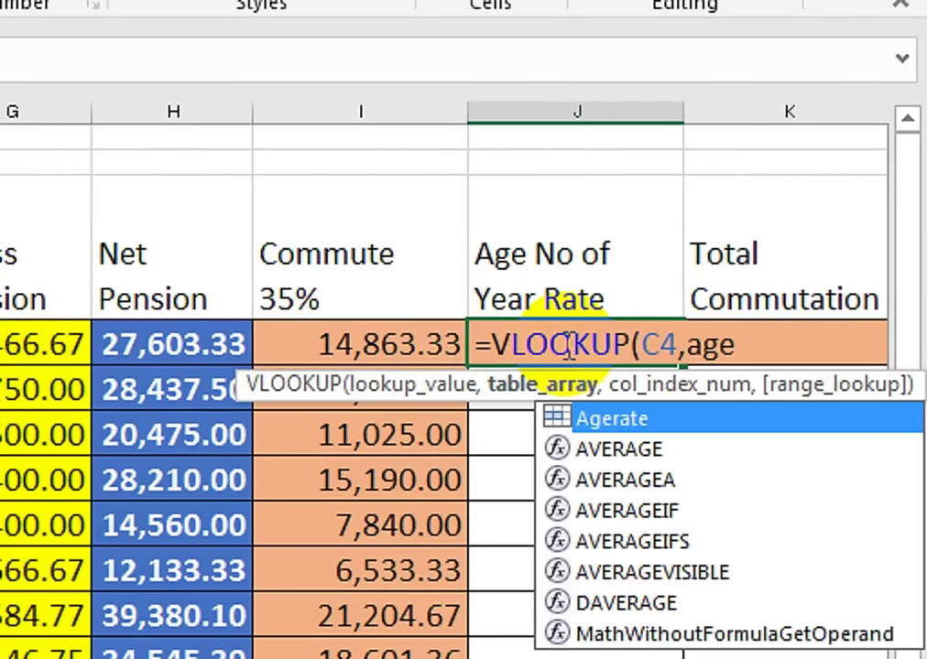
key(Tab)
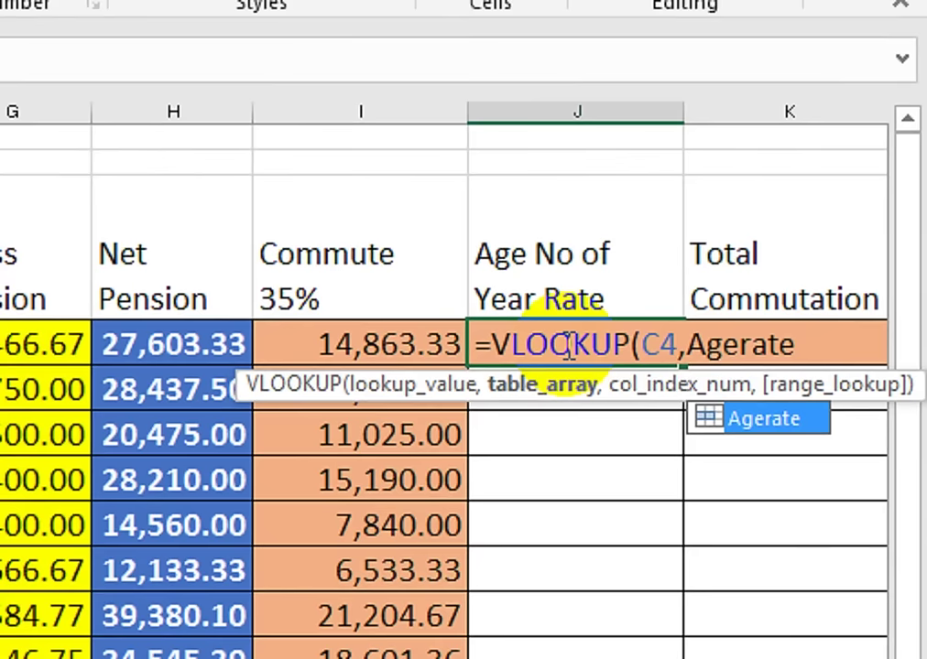
text(,)
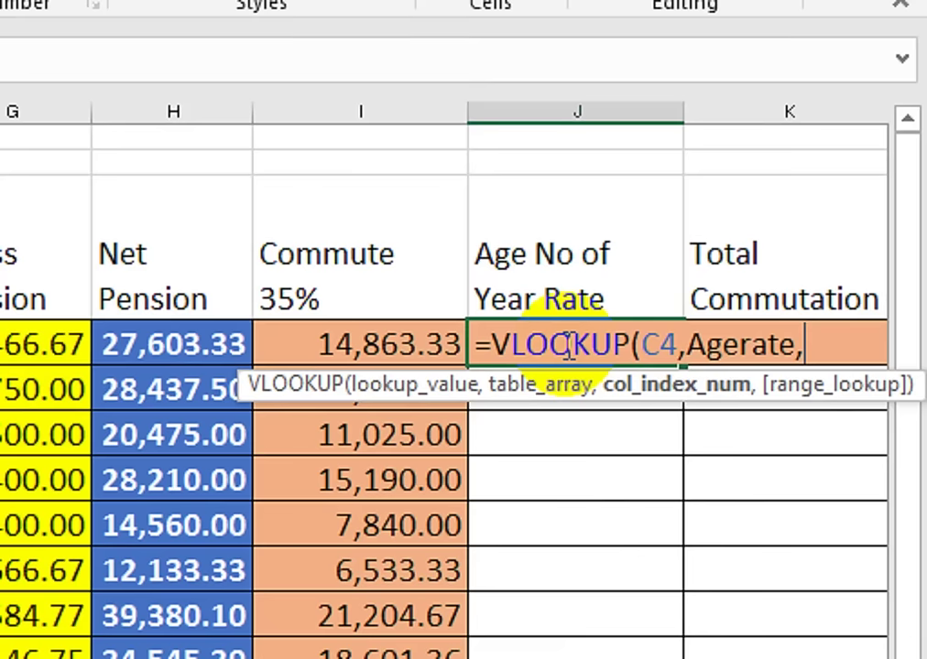
text(2)
text(,)
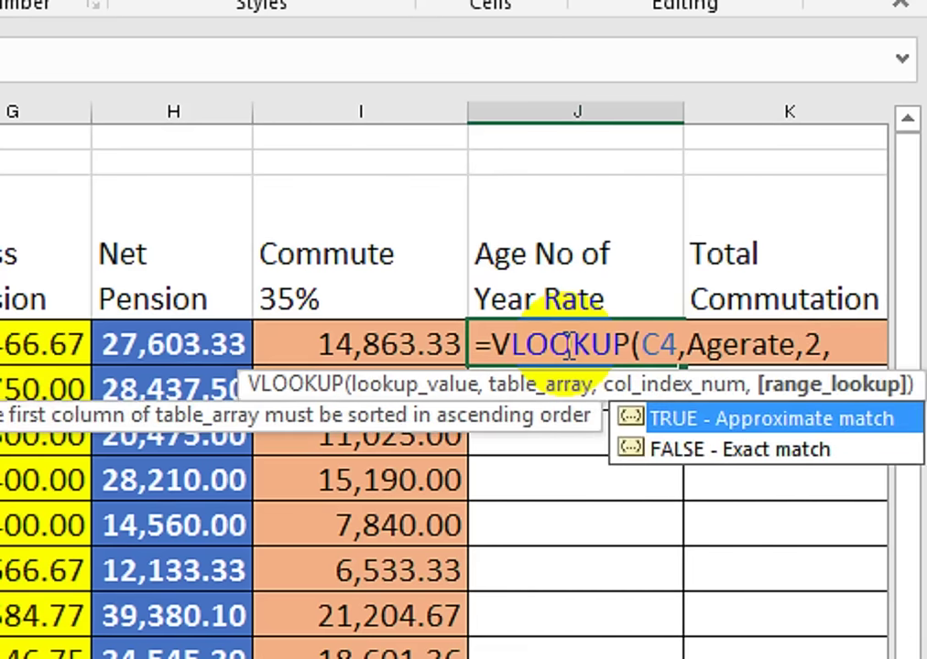
key(Down)
key(Tab)
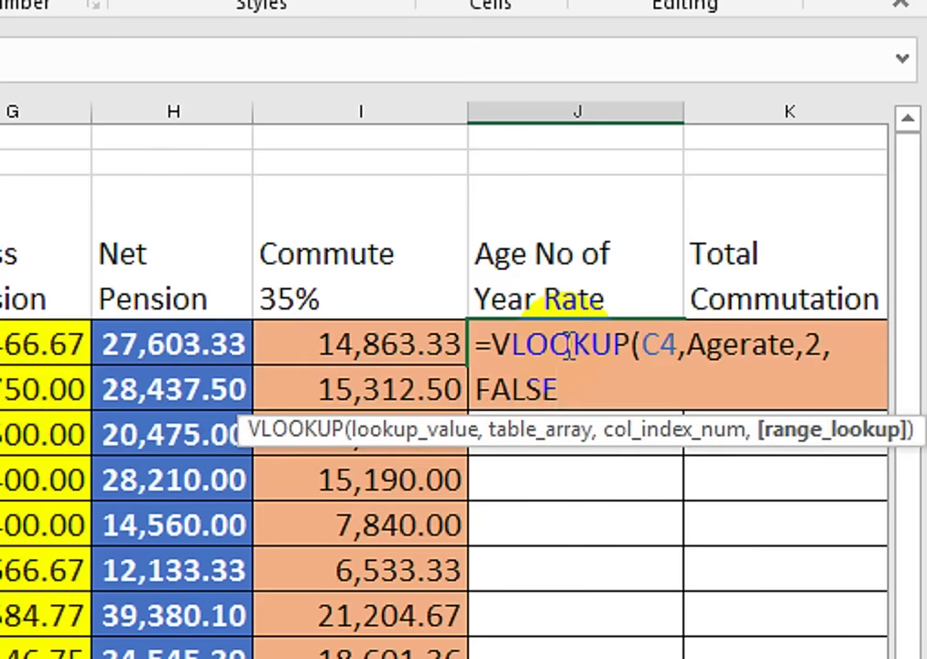
text())
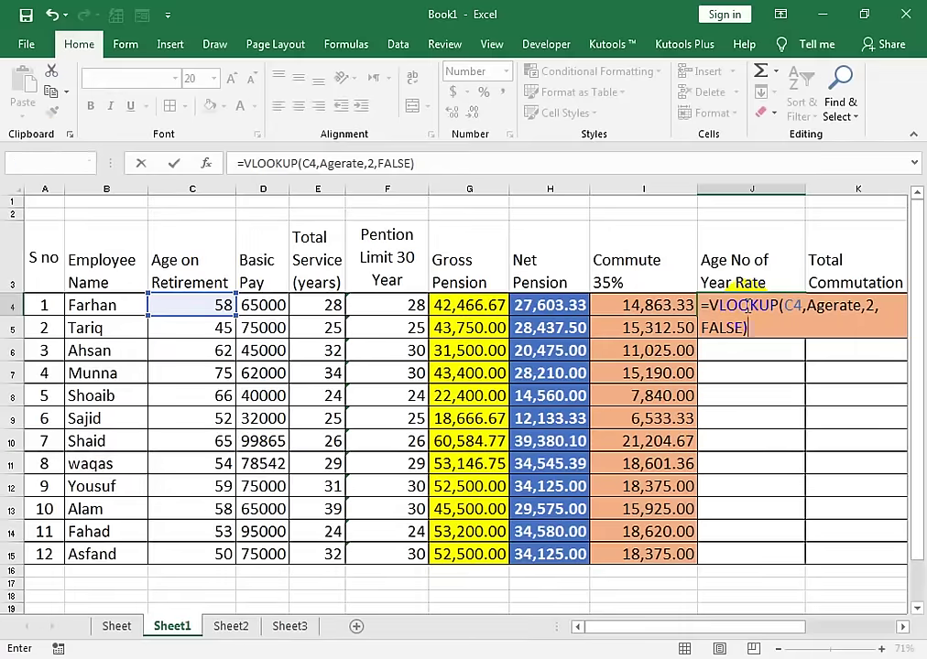
key(Return)
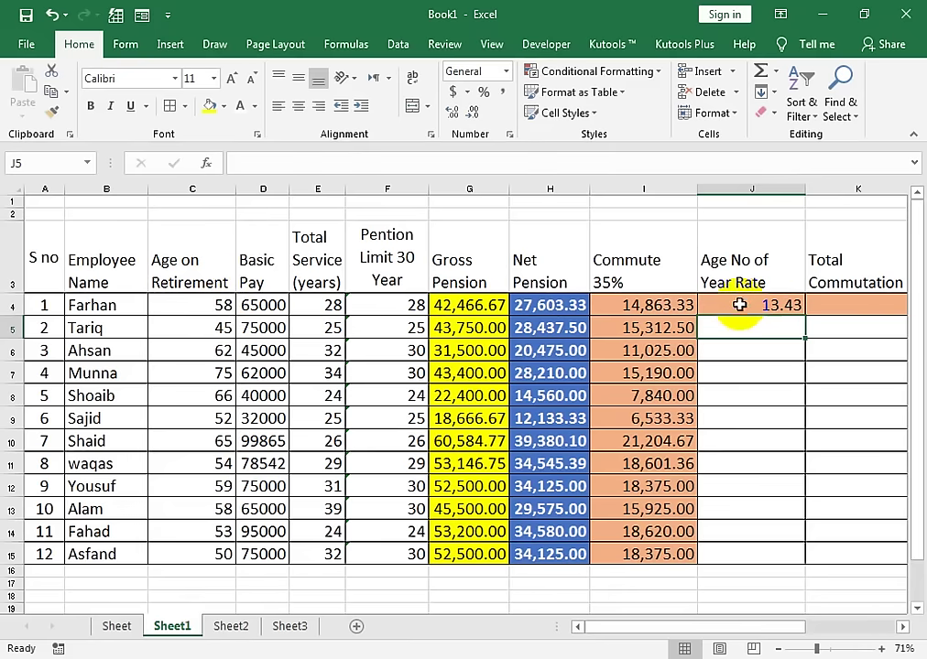
Scroll through Sheet2's Agerate table to confirm age 58 has the rate 13.434.
click(225, 625)
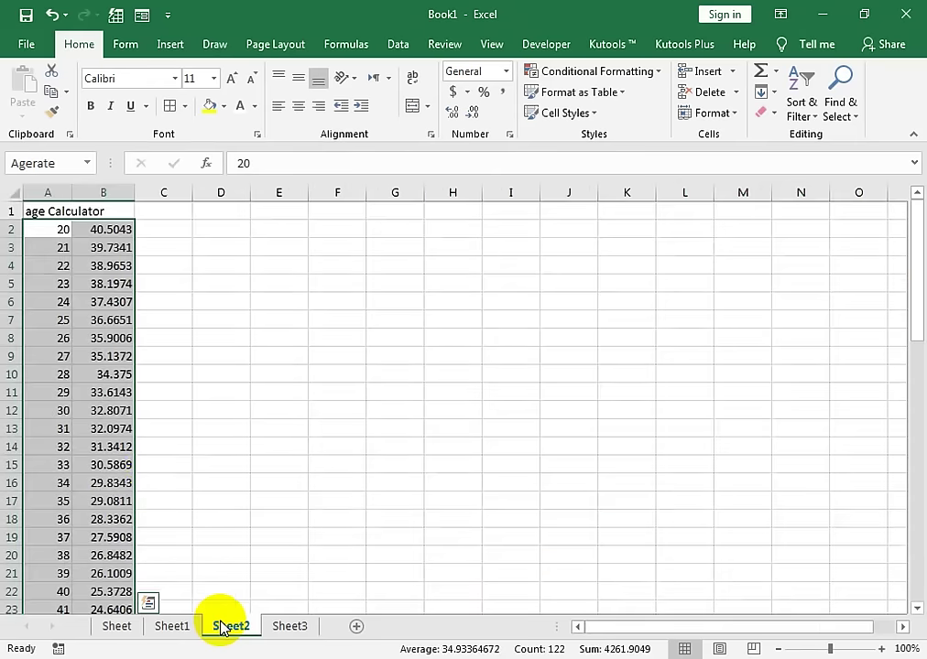
click(49, 478)
scroll(52, 490, down, 2)
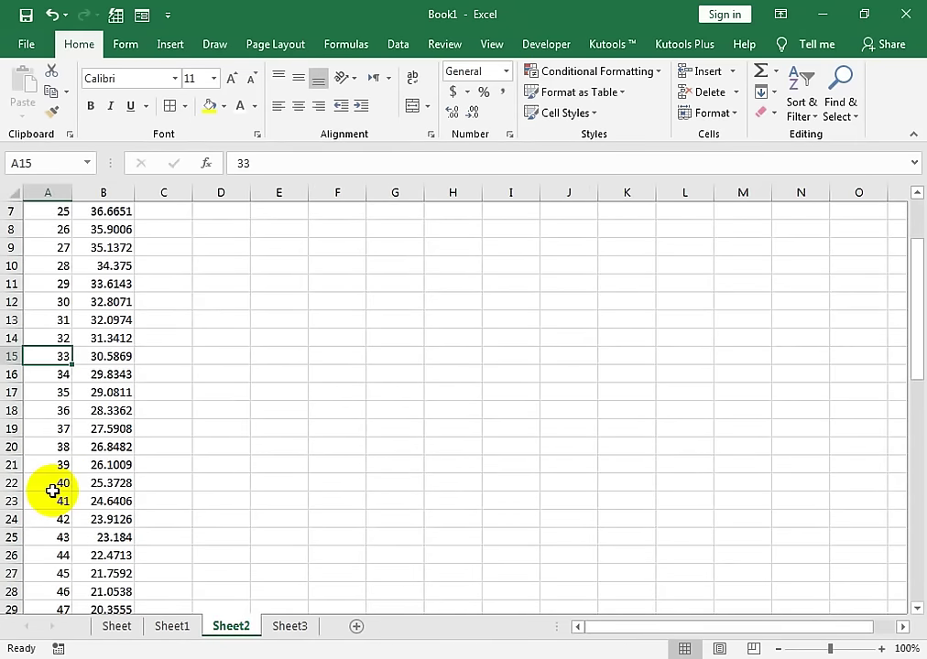
scroll(53, 492, down, 2)
scroll(57, 499, down, 1)
scroll(73, 522, down, 2)
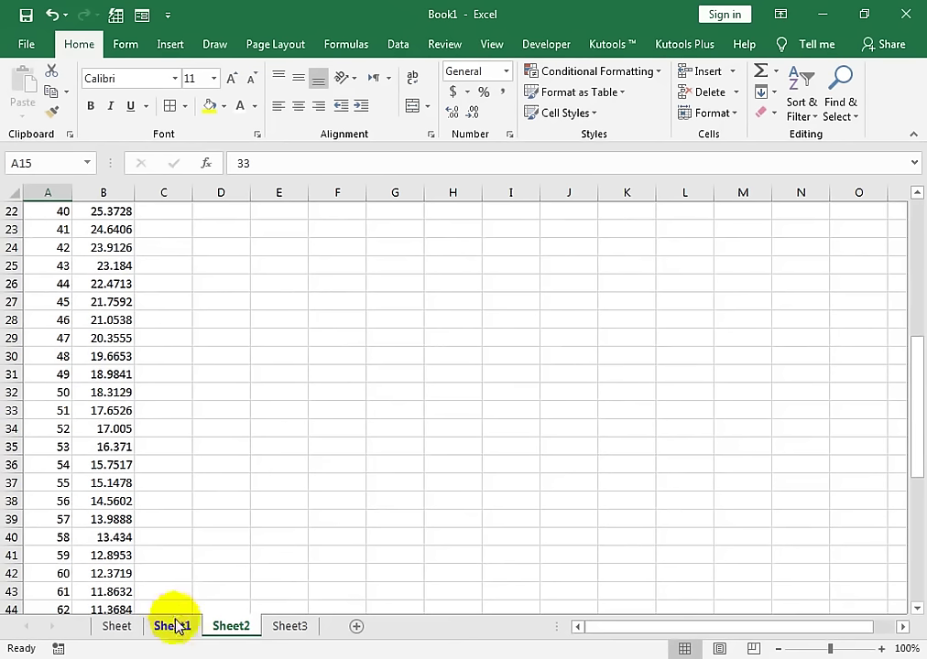
Check the J4 VLOOKUP and fill it down to J15, giving rates from 13.43 to 18.31.
click(174, 626)
double_click(777, 304)
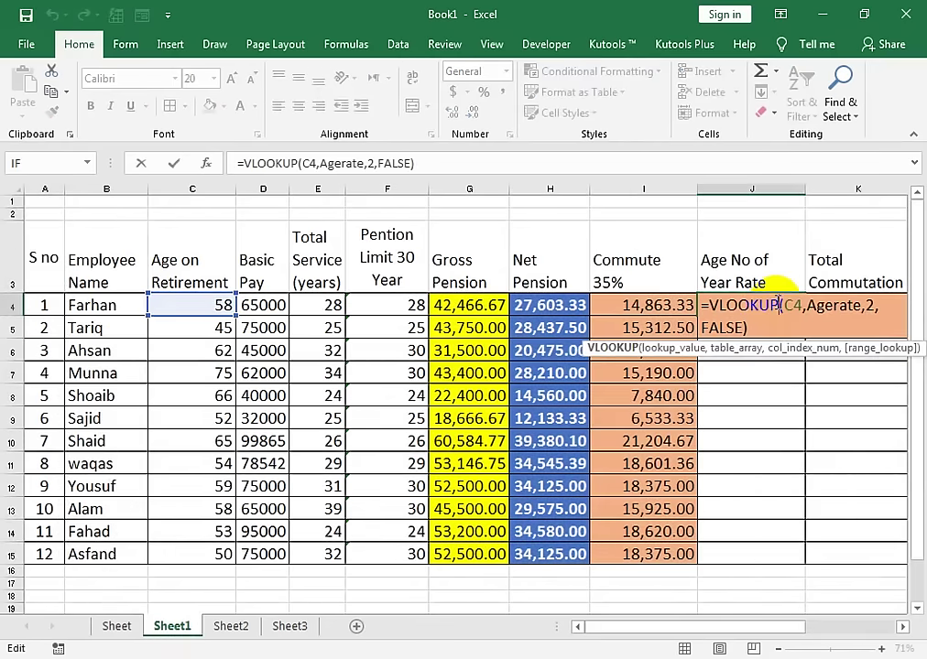
double_click(823, 306)
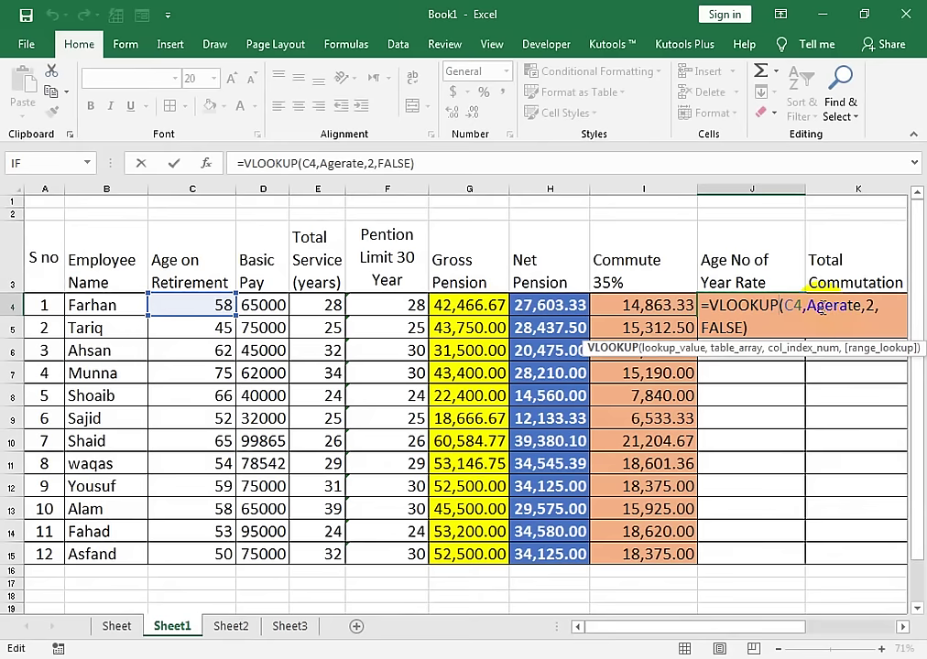
key(Return)
click(794, 306)
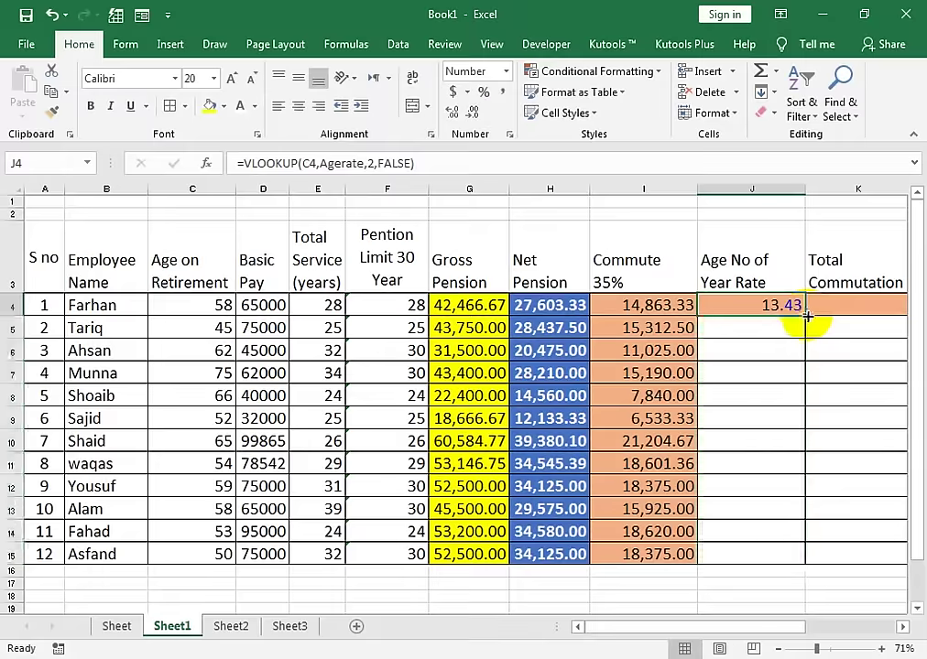
double_click(806, 316)
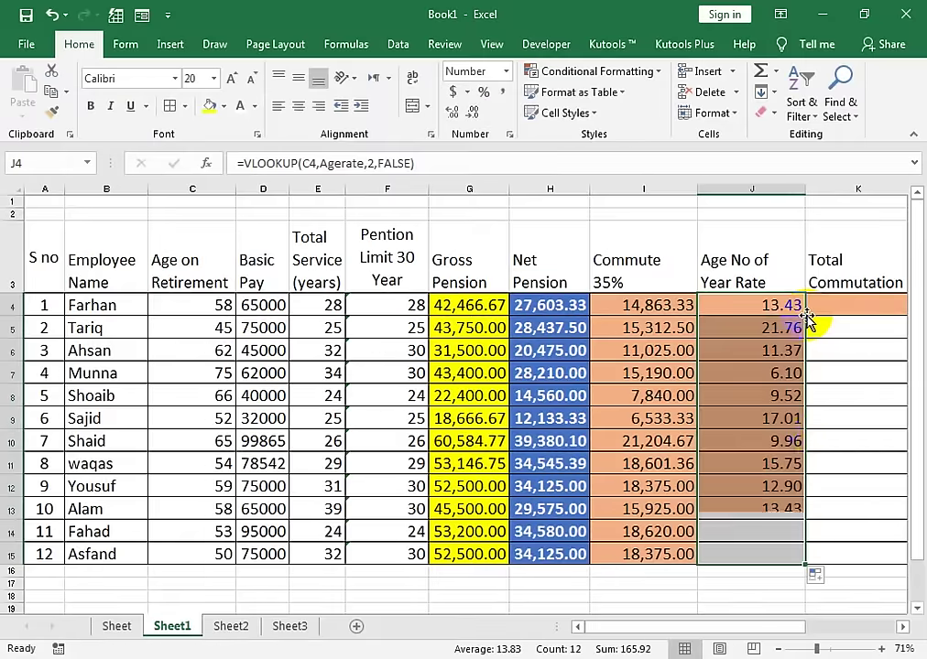
click(790, 485)
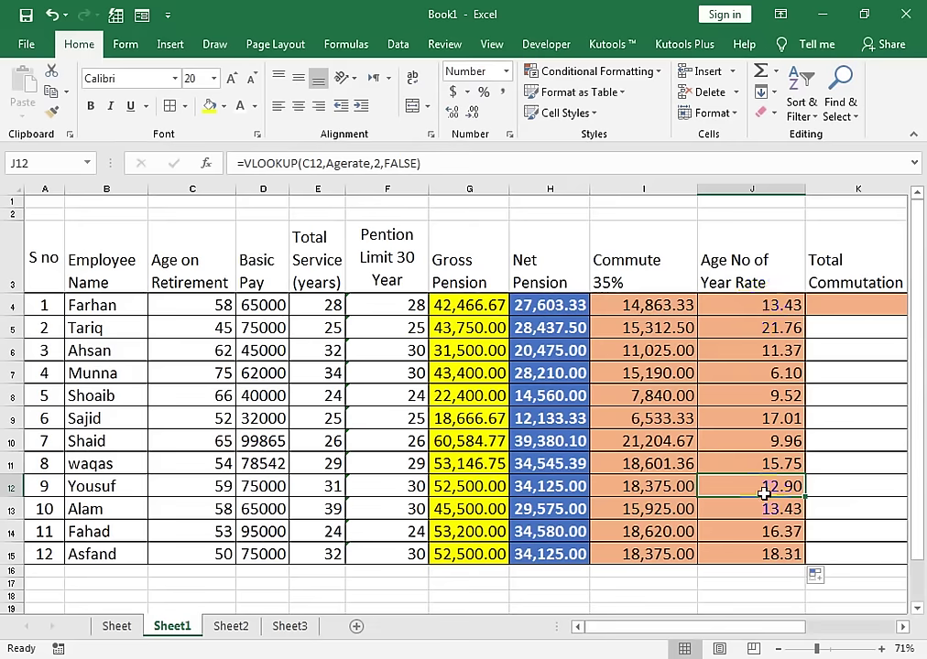
click(817, 304)
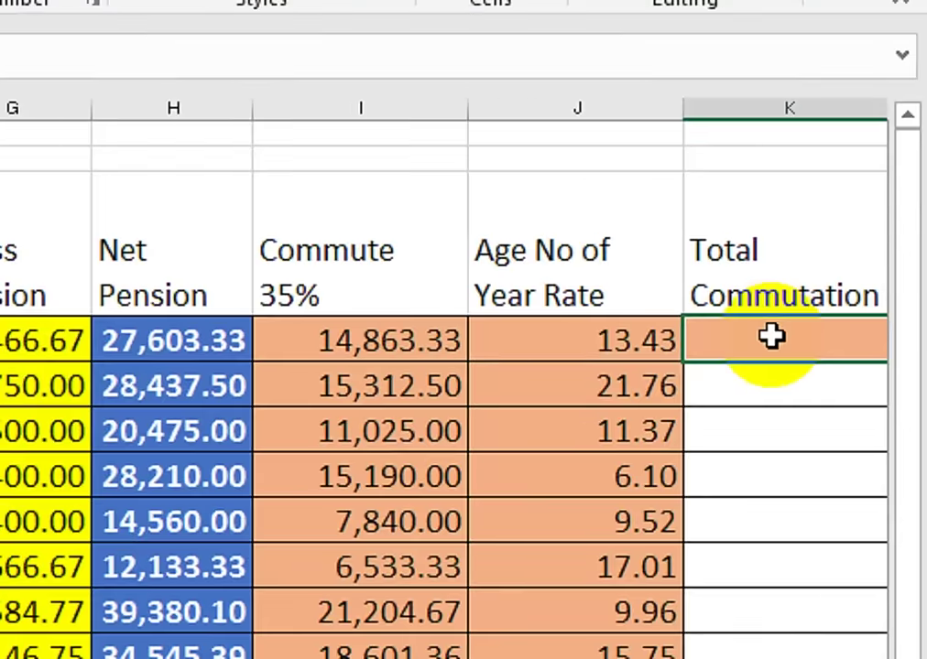
Enter =I4*12*J4 in K4 and fill it down the Total Commutation column.
text(=)
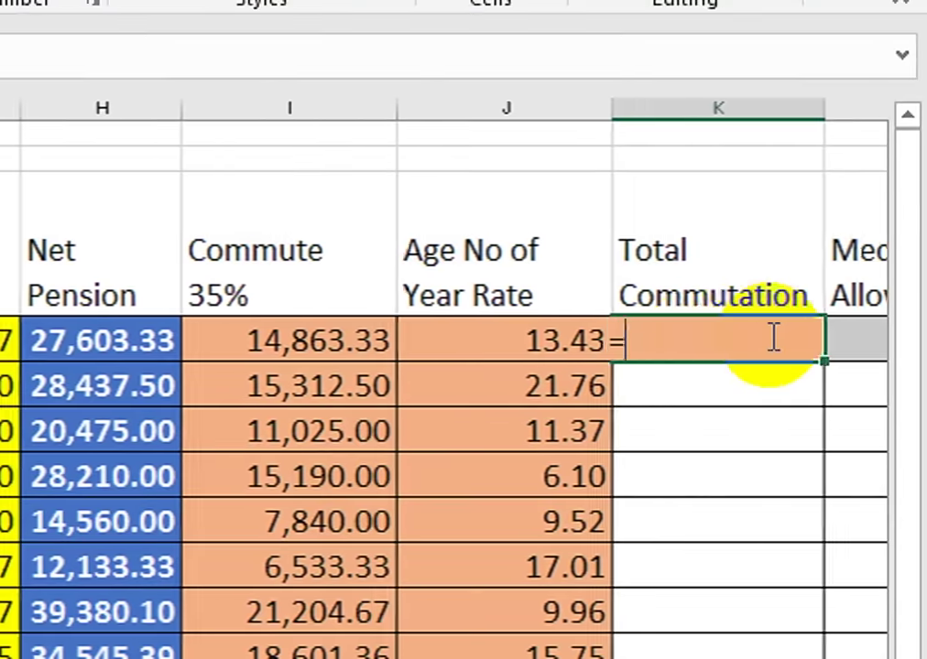
click(337, 337)
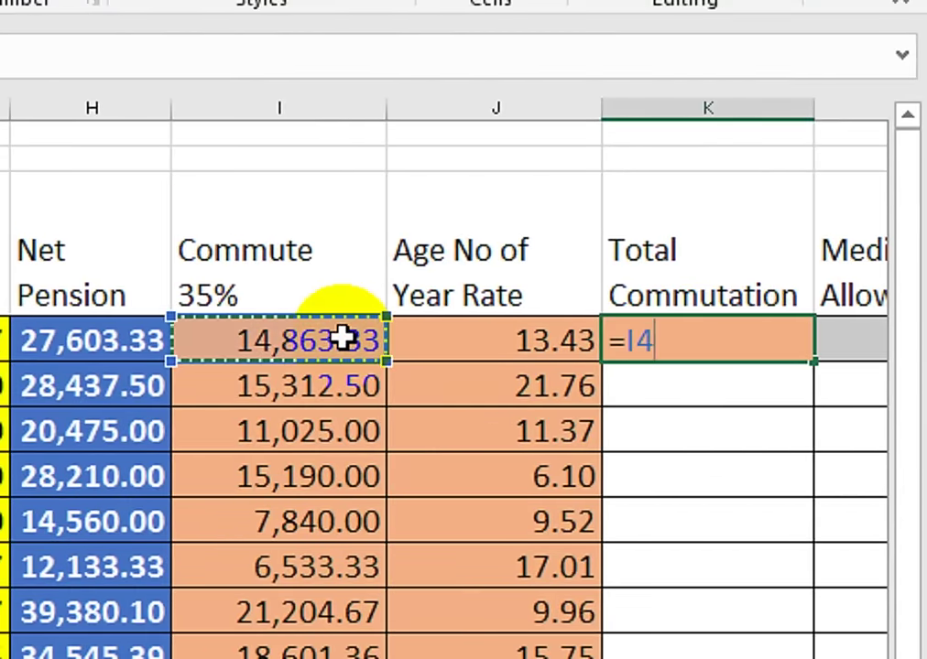
text(*12*)
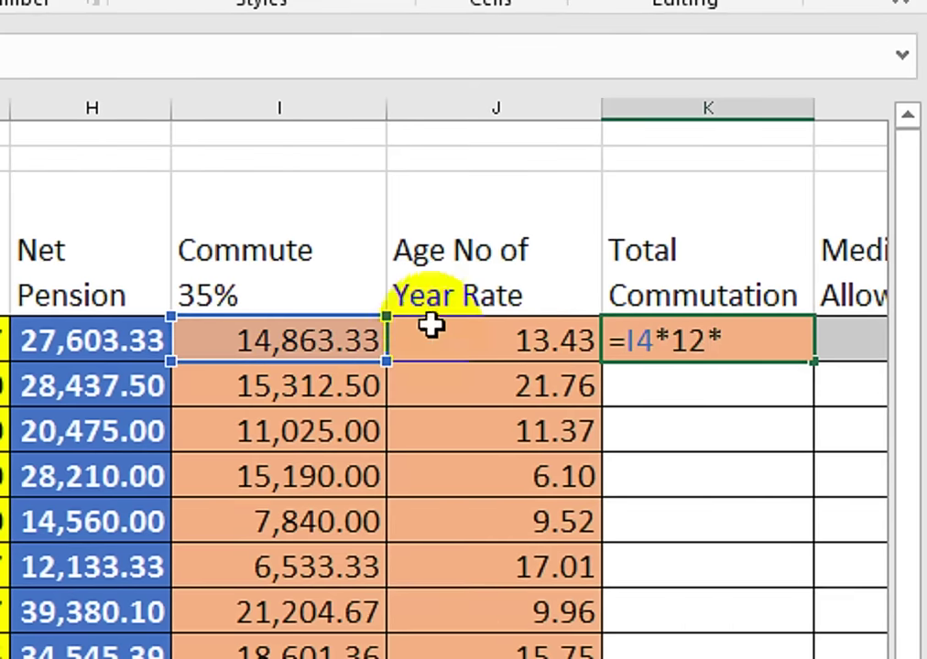
click(443, 341)
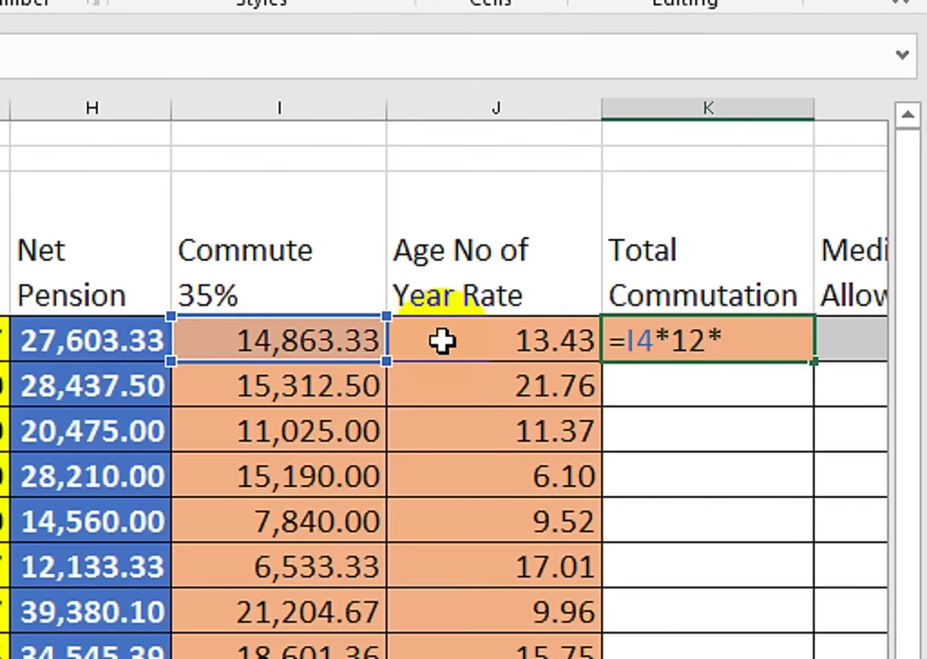
key(Return)
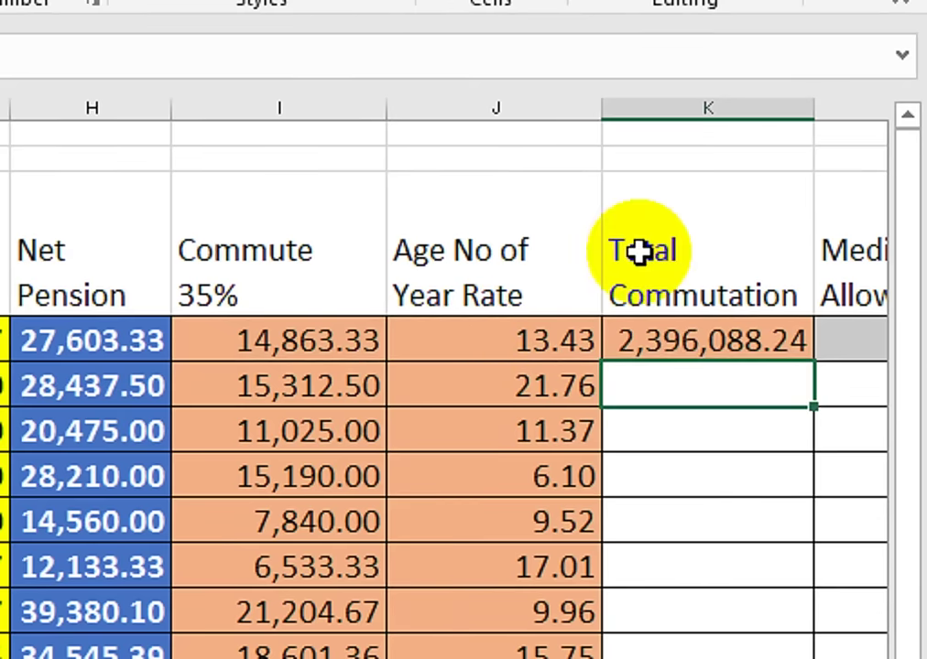
click(698, 349)
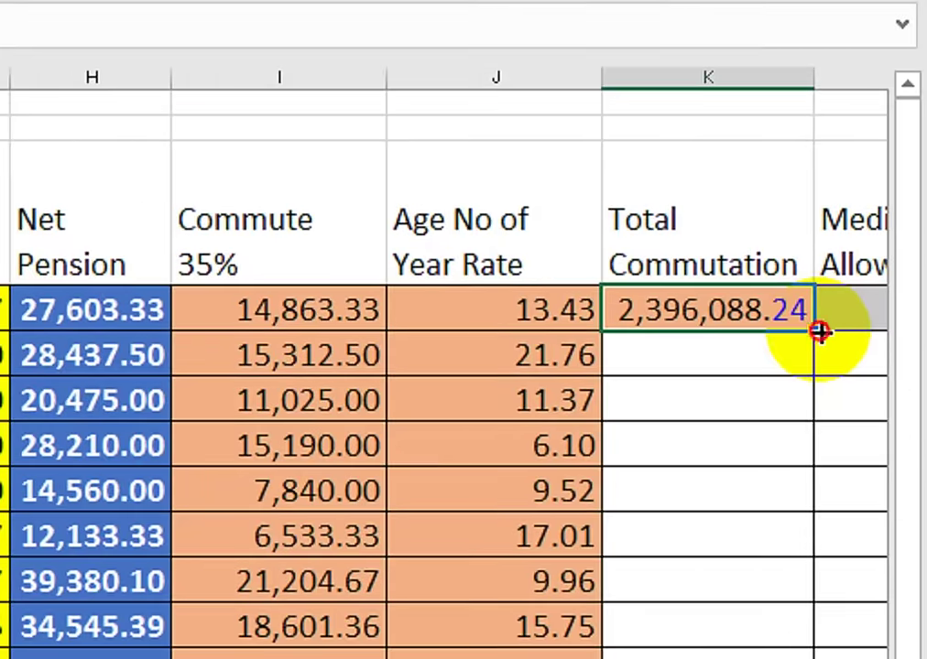
double_click(818, 332)
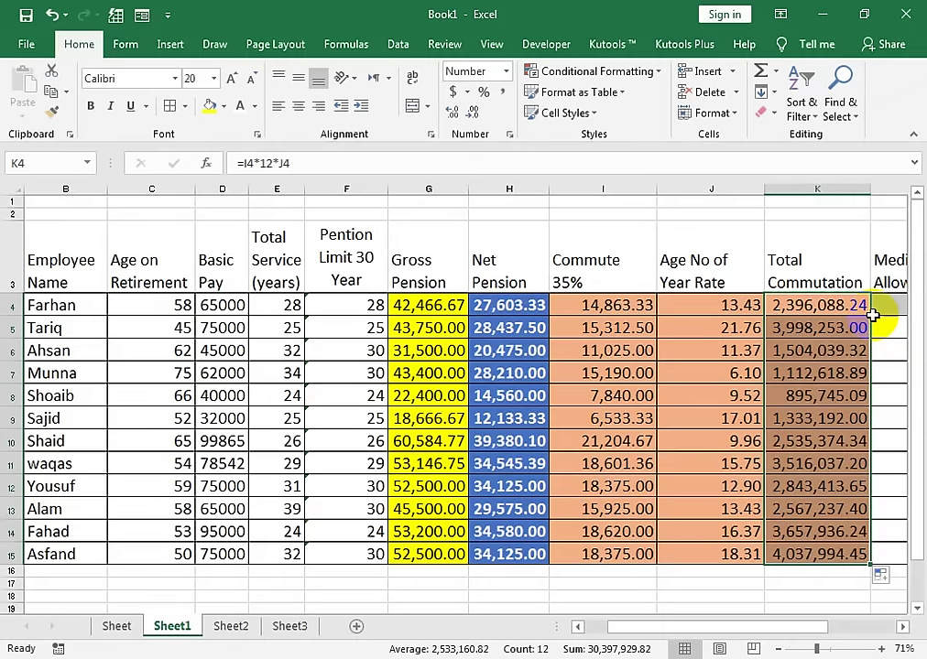
Enter =H4*20/100 in L4 and fill it down to L15 for all twelve employees.
click(877, 316)
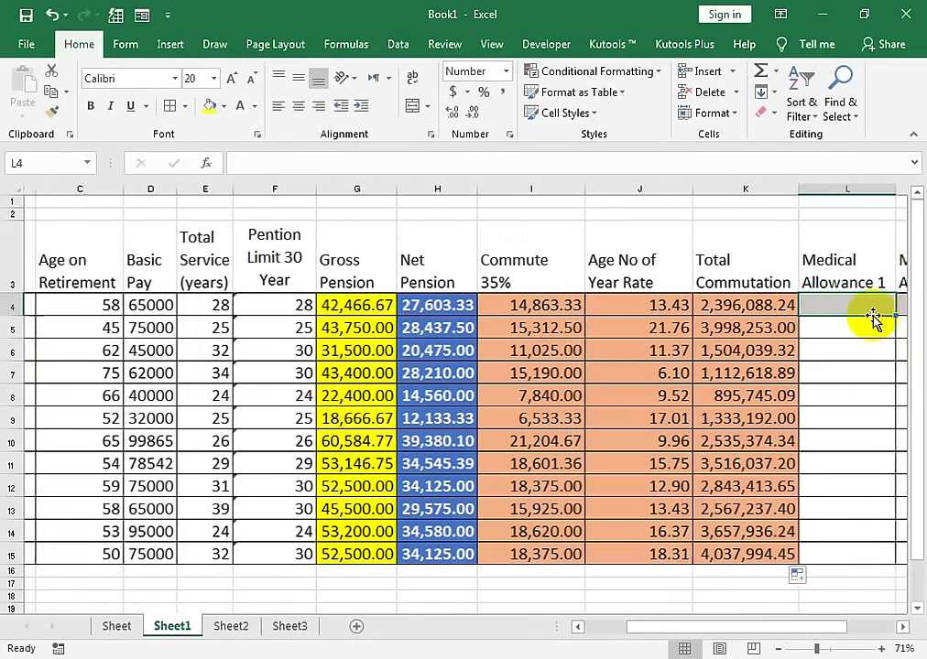
drag(872, 316, 873, 316)
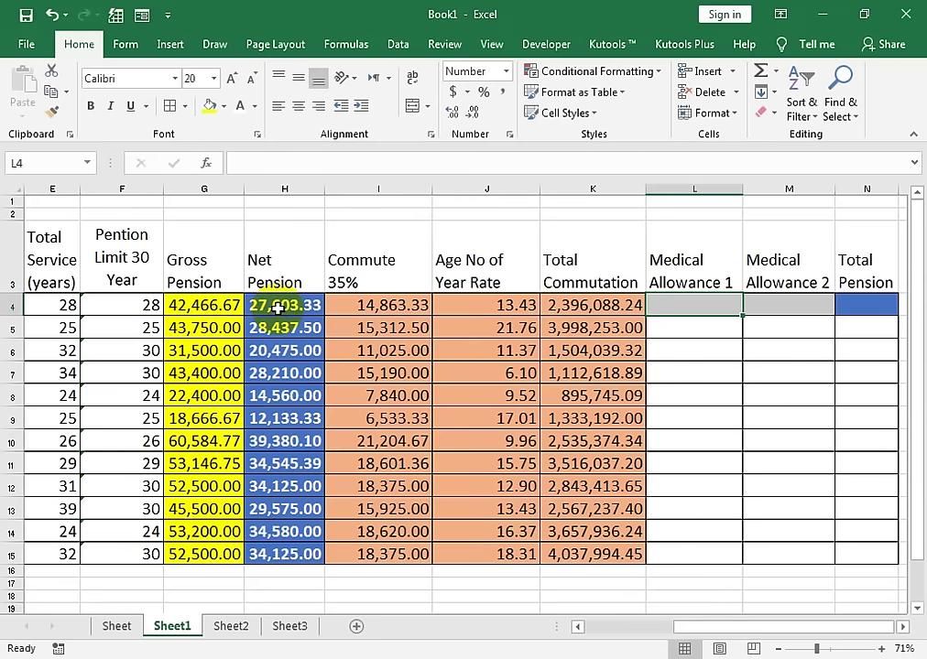
click(719, 309)
text(=)
click(270, 308)
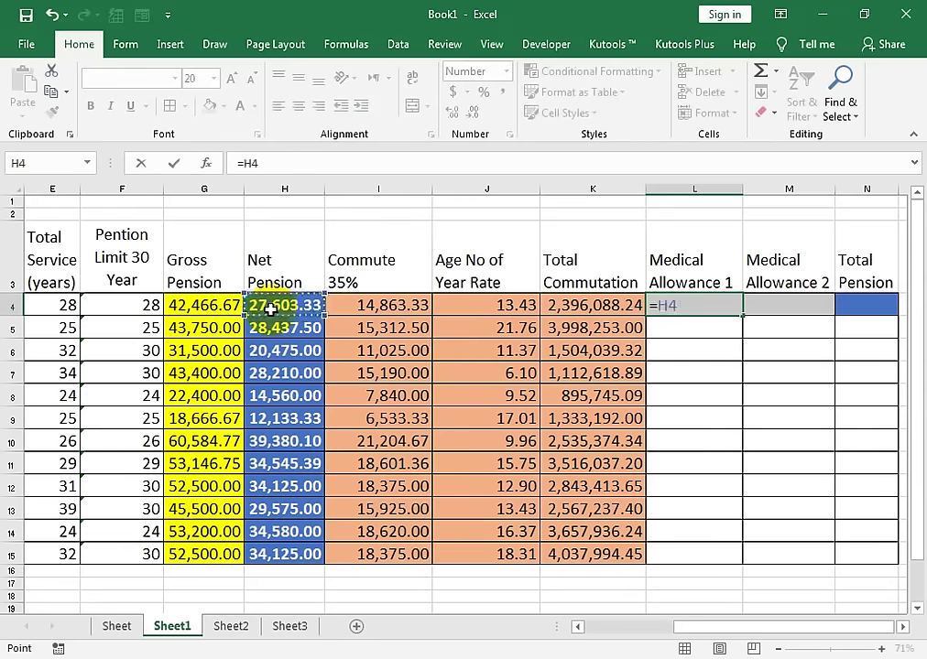
text(*20/100)
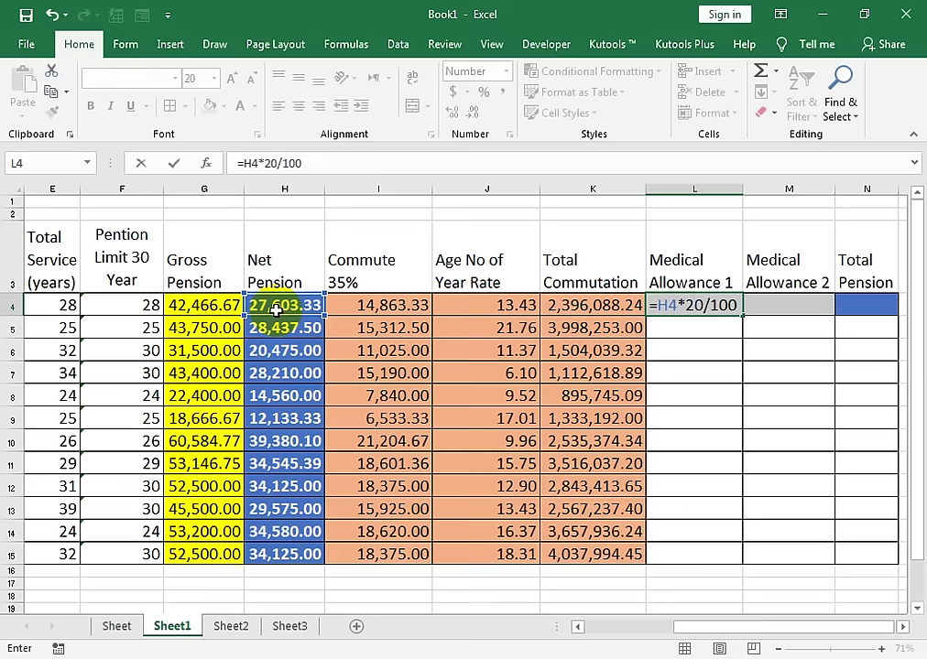
key(Return)
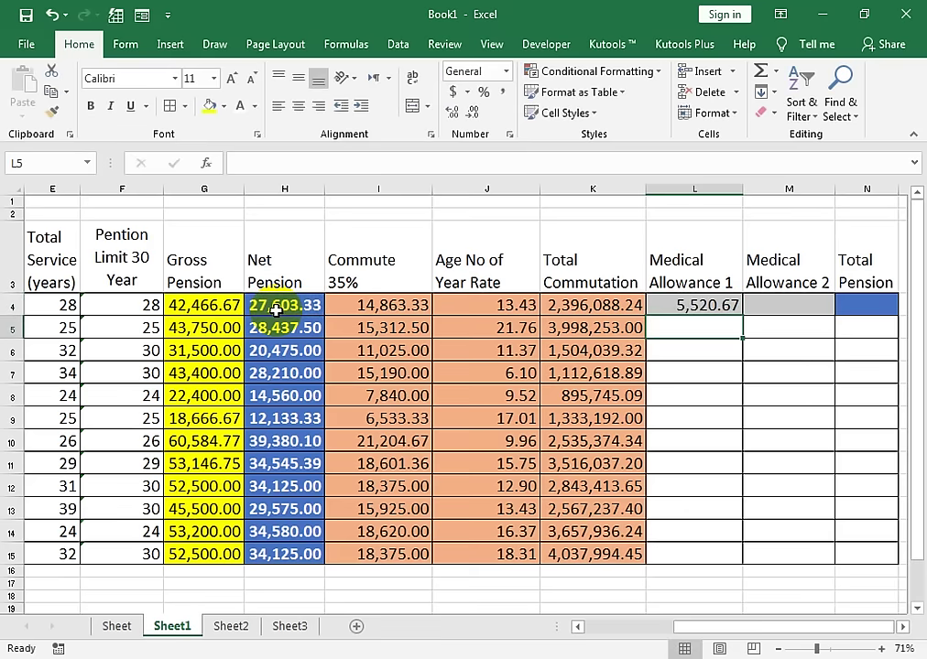
click(736, 308)
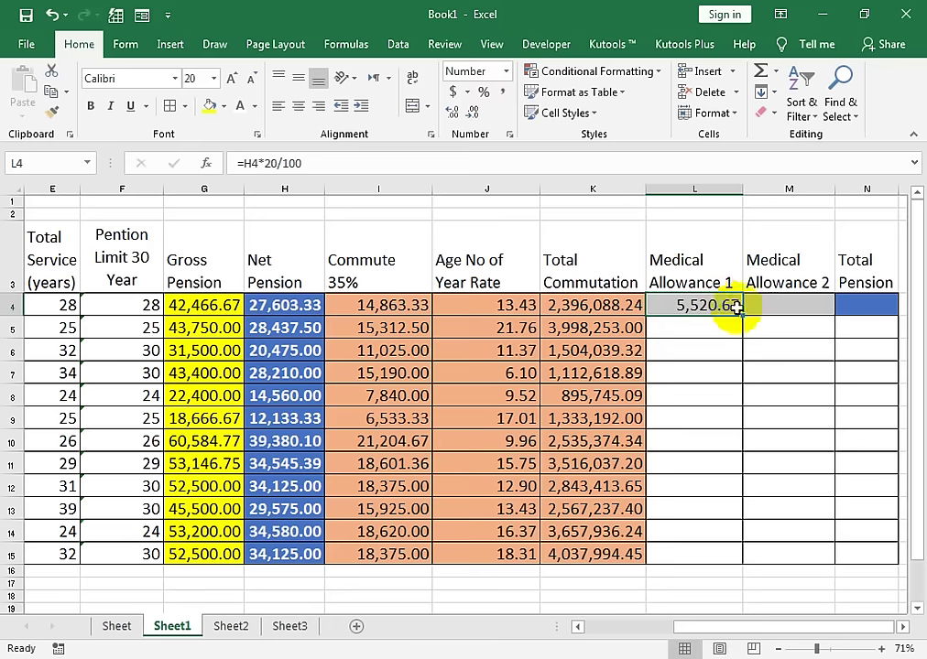
double_click(742, 316)
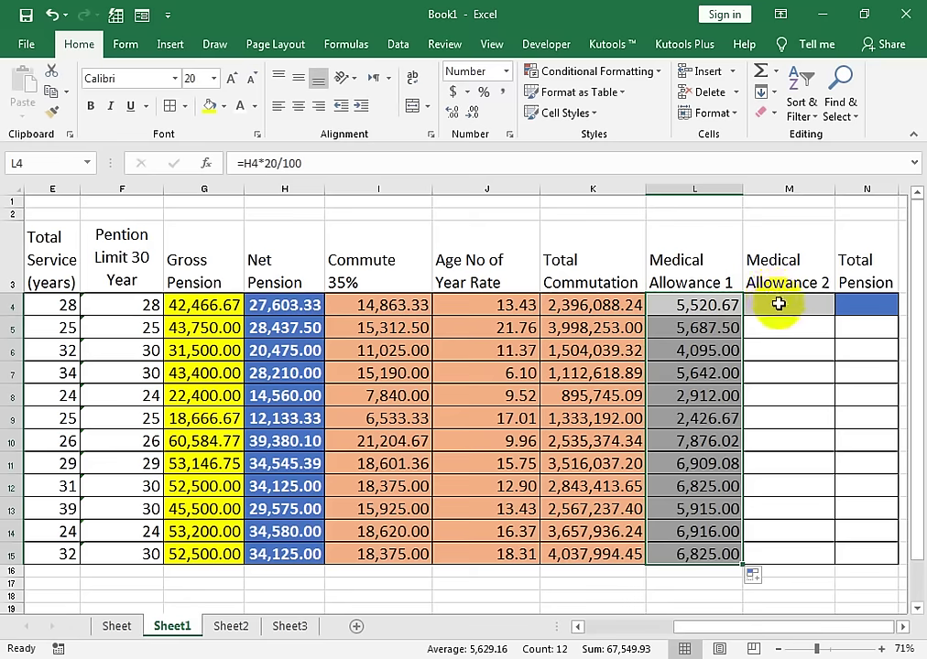
Enter =L4*25/100 in M4 and fill it down through M15.
click(778, 304)
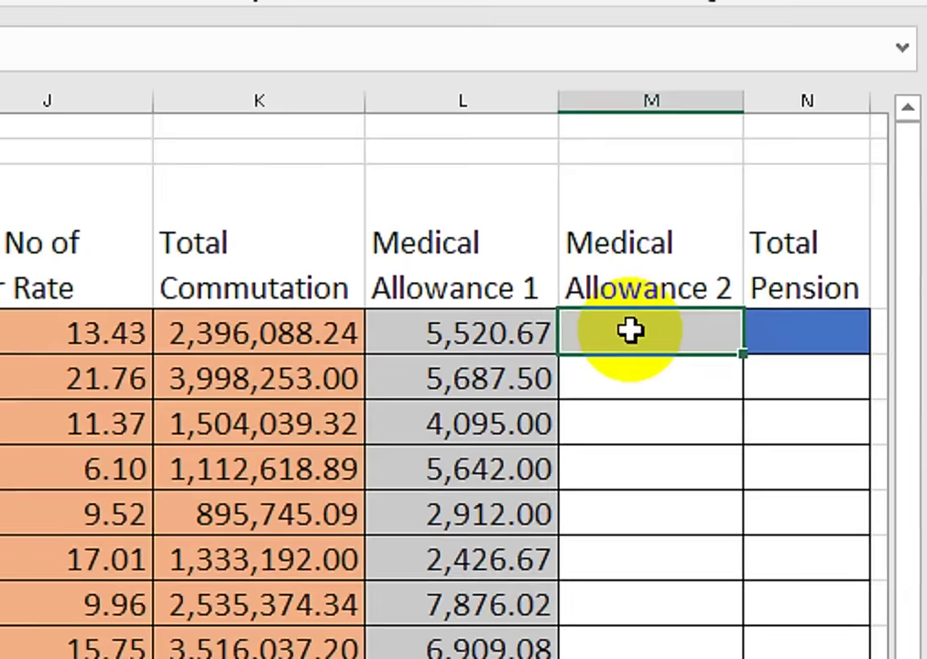
text(=)
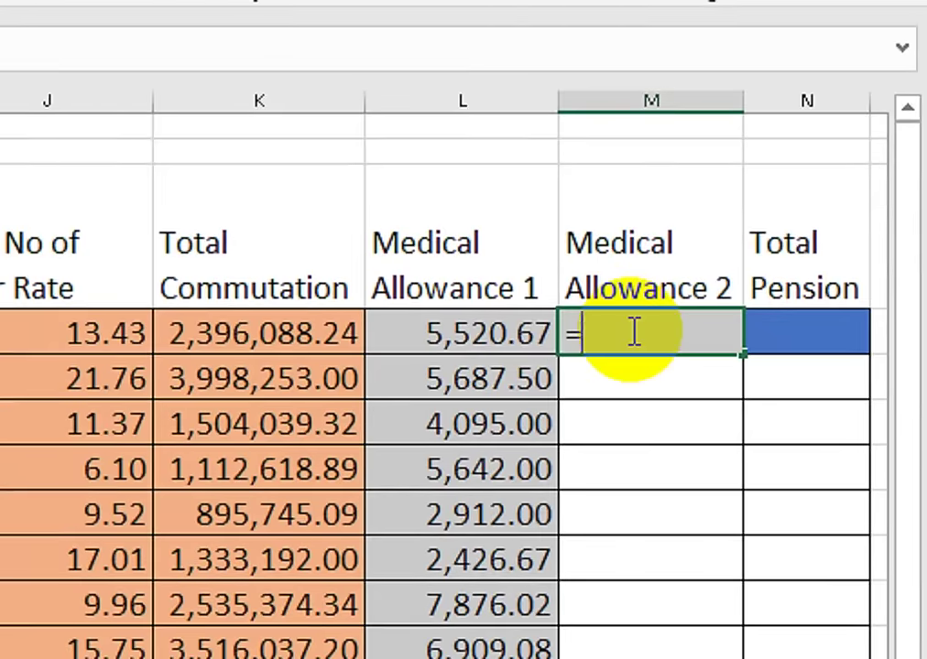
key(Left)
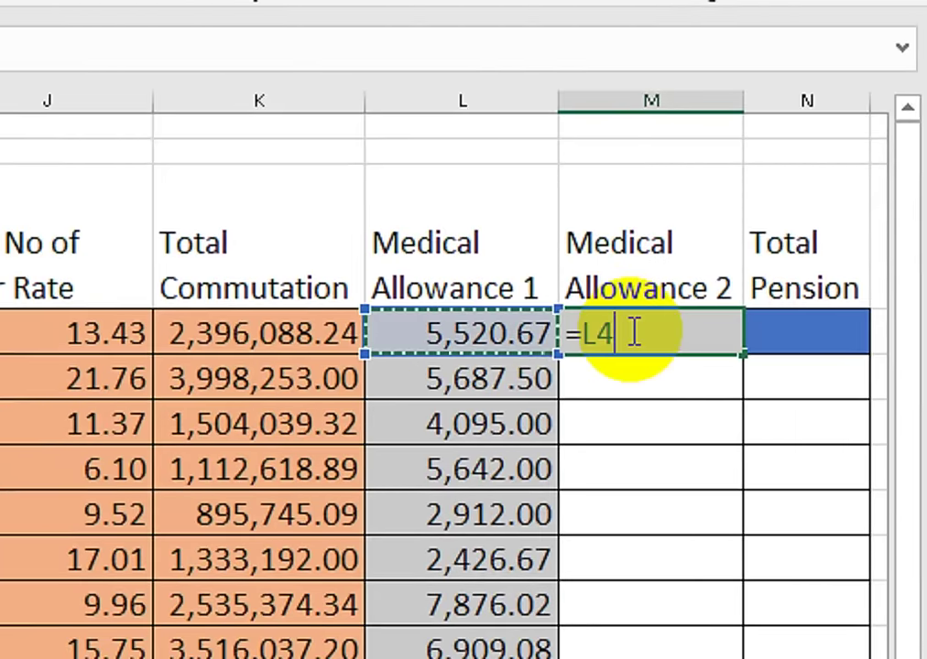
text(*25/100)
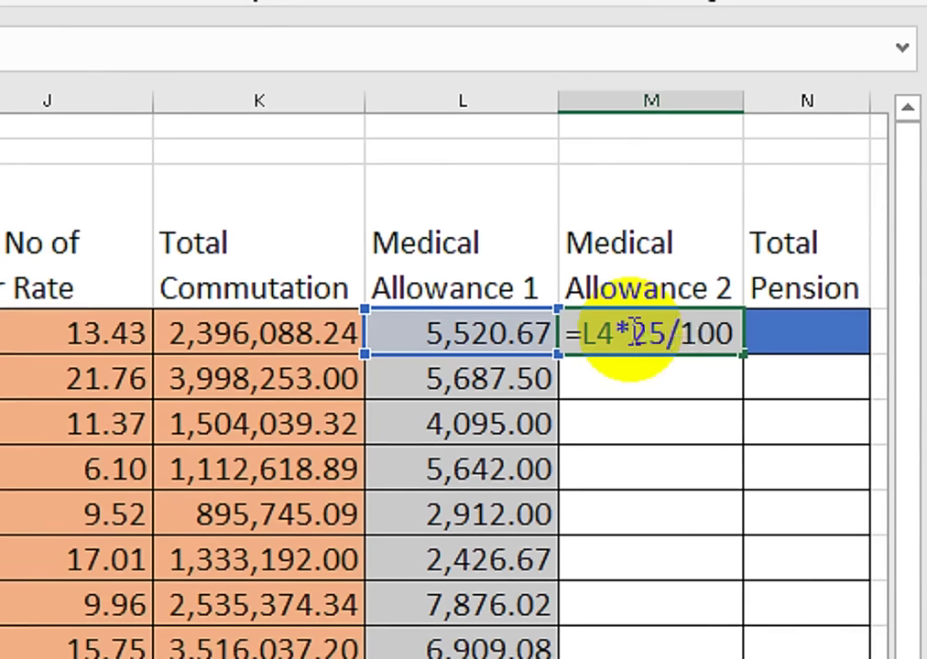
key(Return)
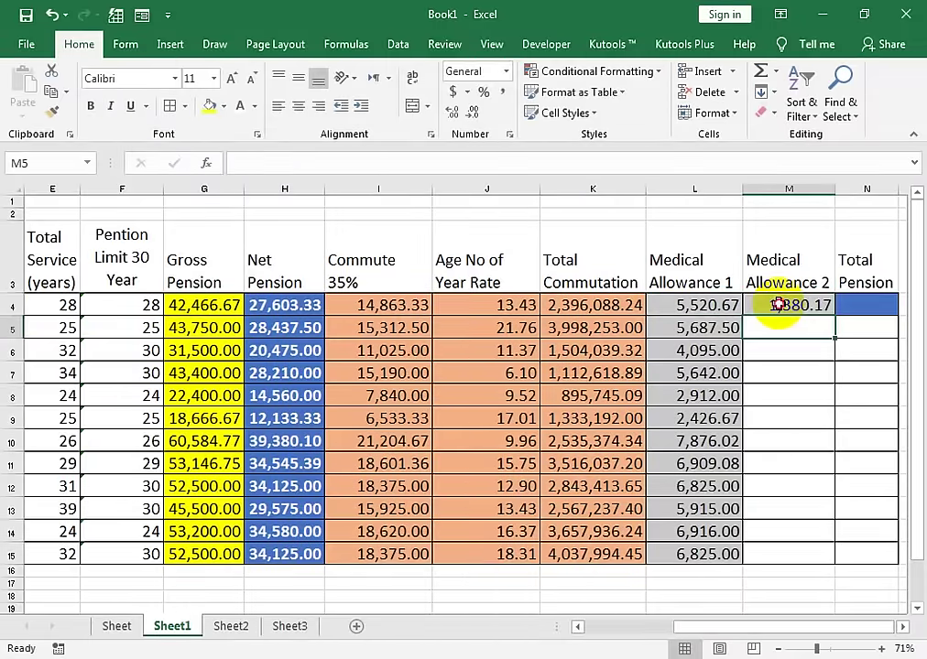
click(776, 305)
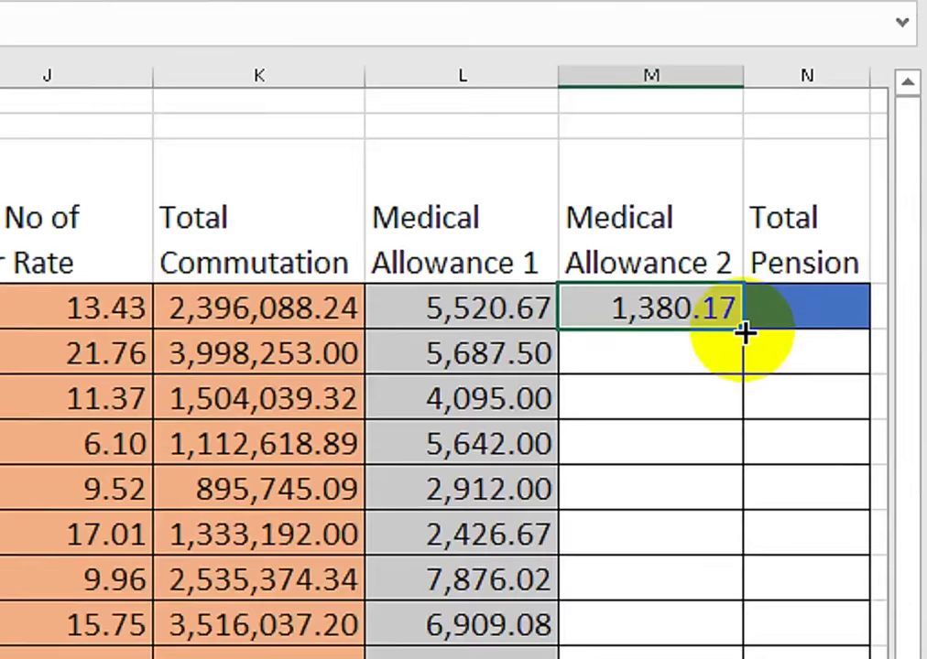
double_click(743, 334)
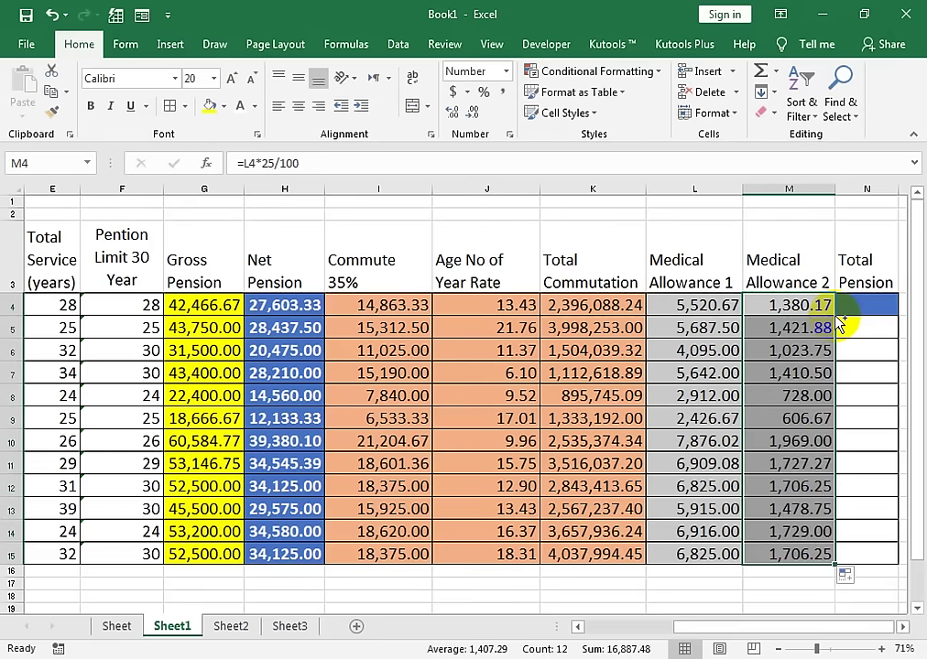
Check the L4 and M4 formulas, then move to the first Total Pension cell N4.
key(alt+shift+F10)
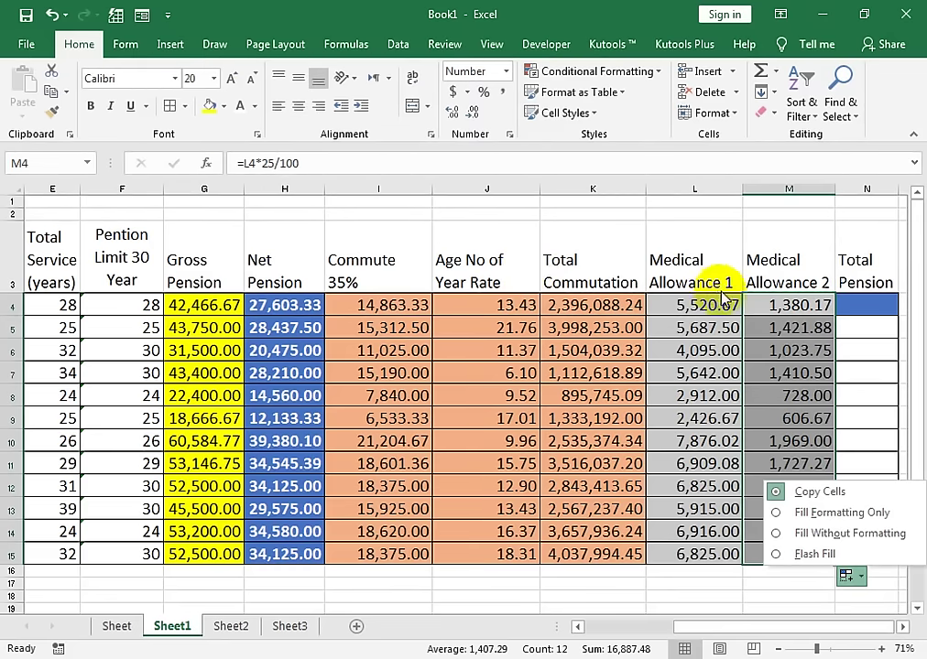
click(702, 304)
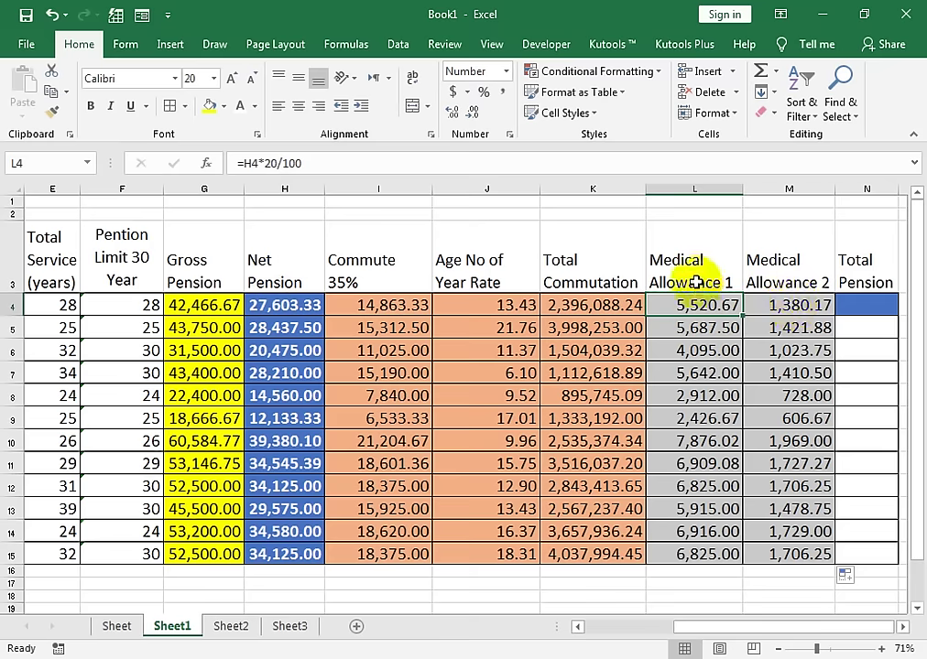
double_click(759, 303)
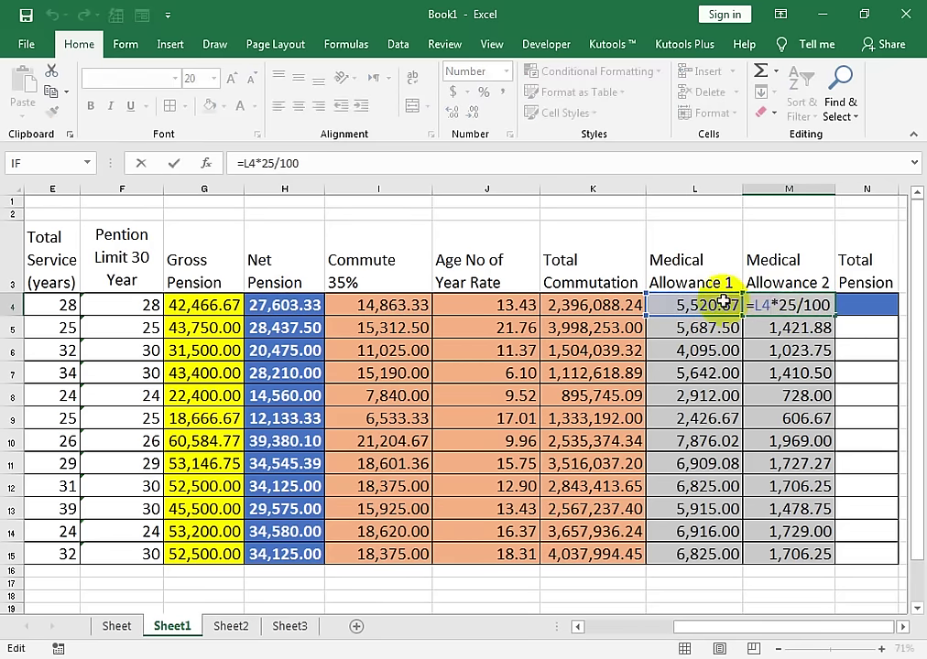
key(Return)
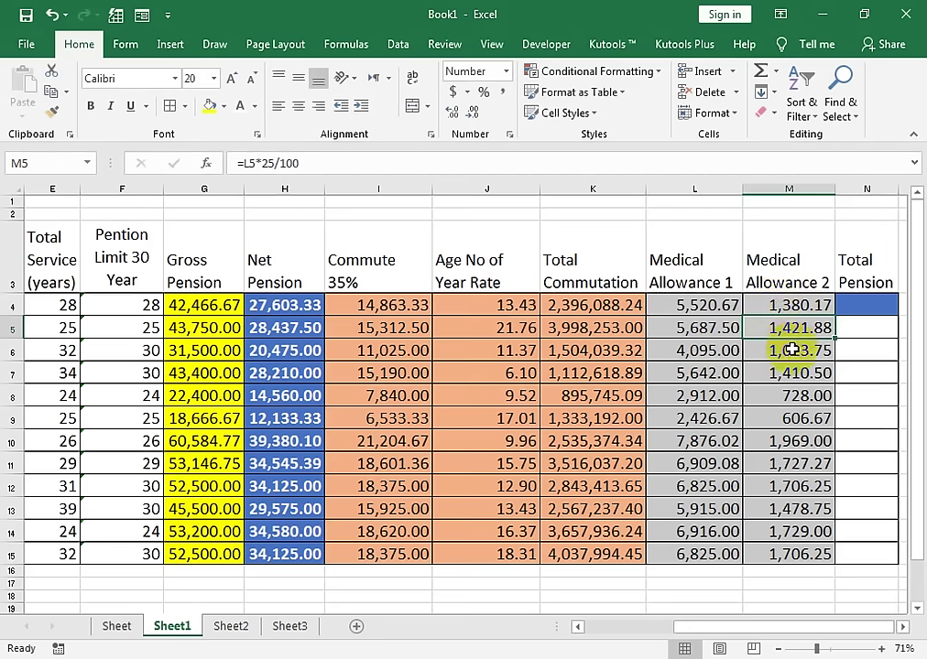
key(Right)
scroll(791, 348, right, 1)
key(Up)
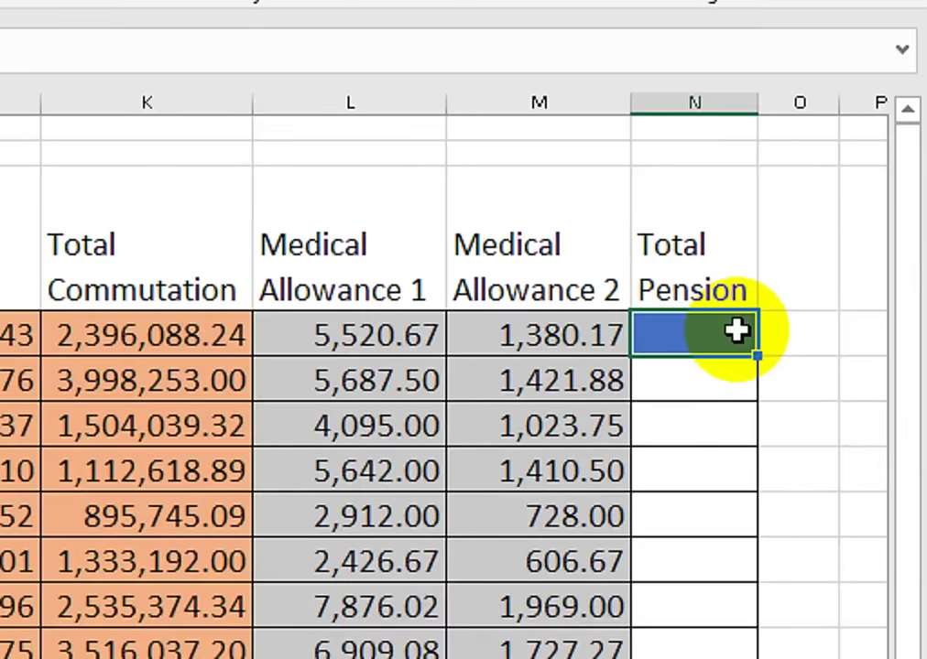
Enter =H4+L4+M4 in N4 to sum net pension and both medical allowances.
text(=)
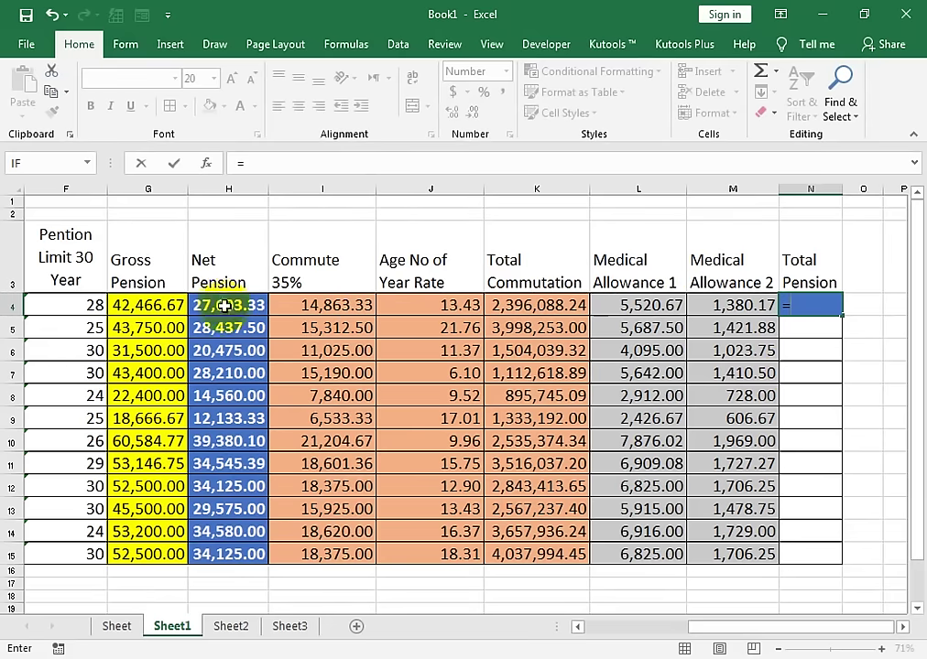
click(252, 304)
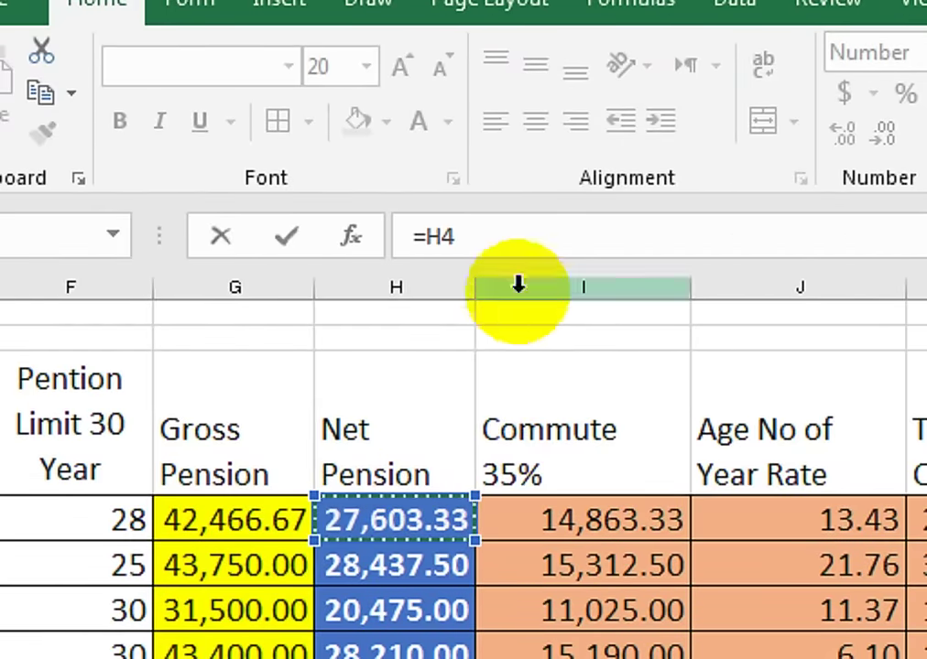
text(+)
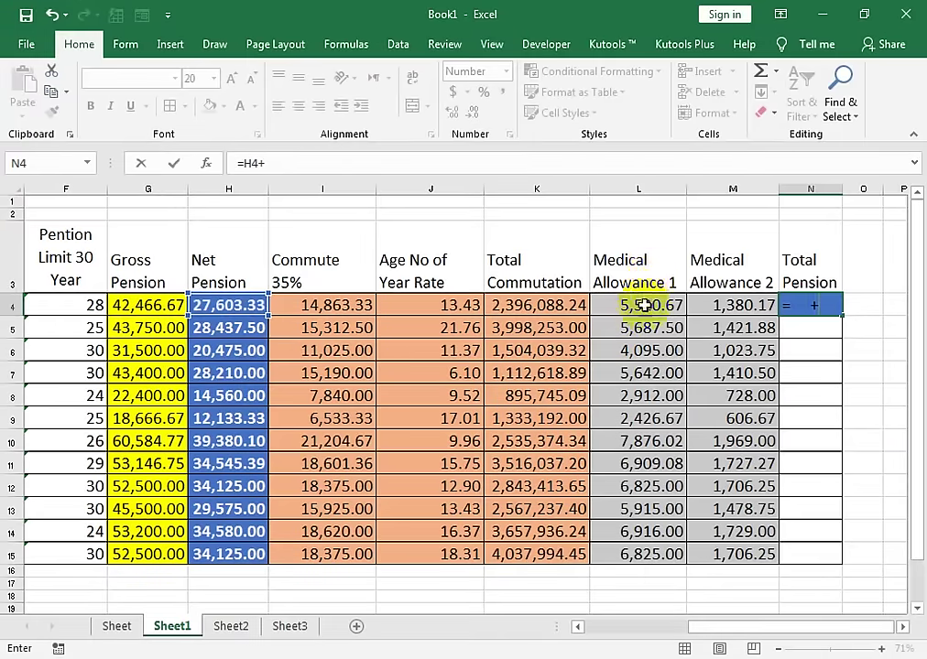
click(645, 305)
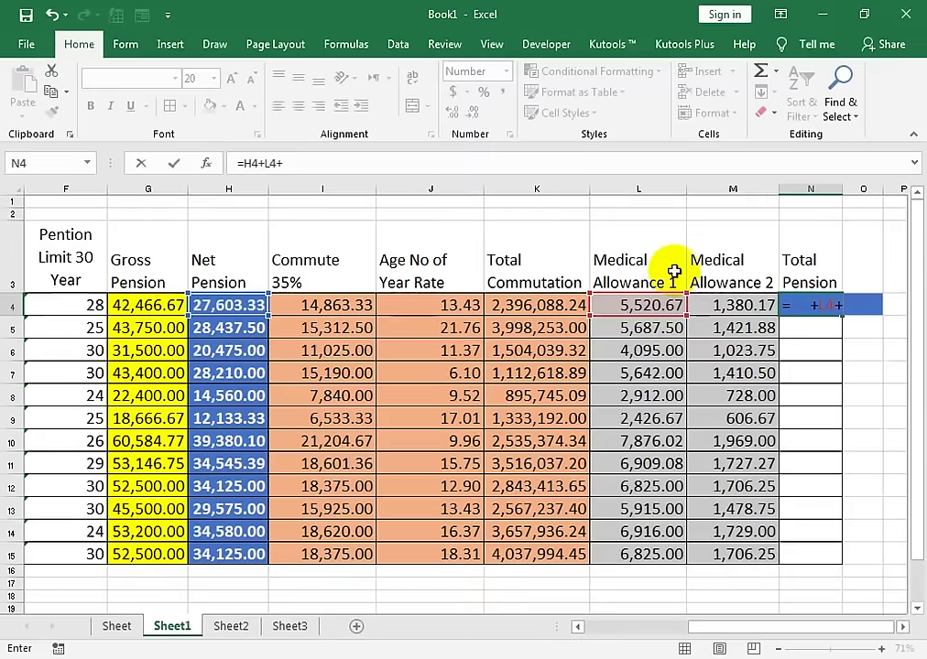
click(723, 307)
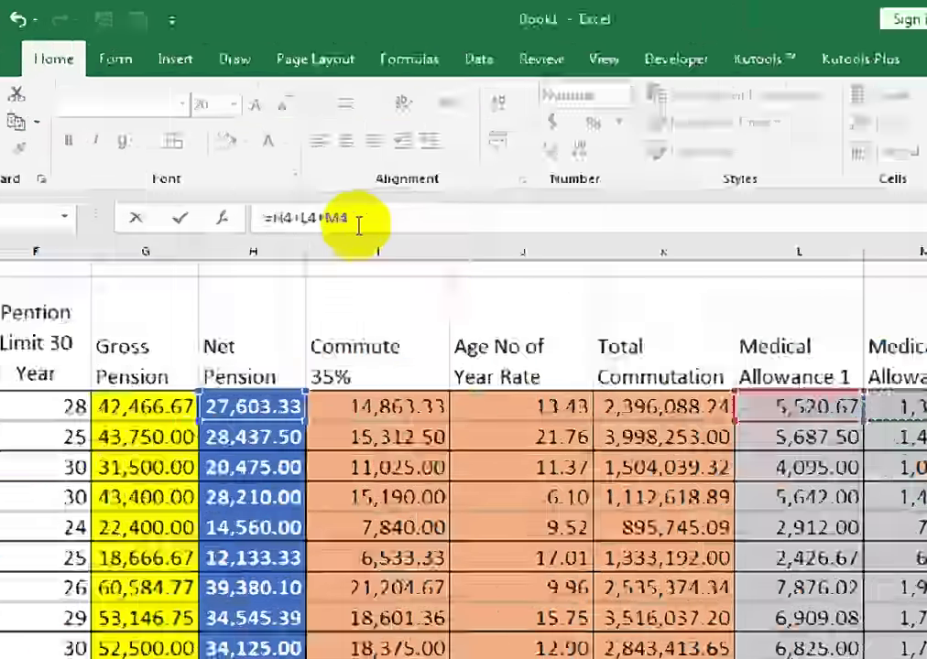
key(Return)
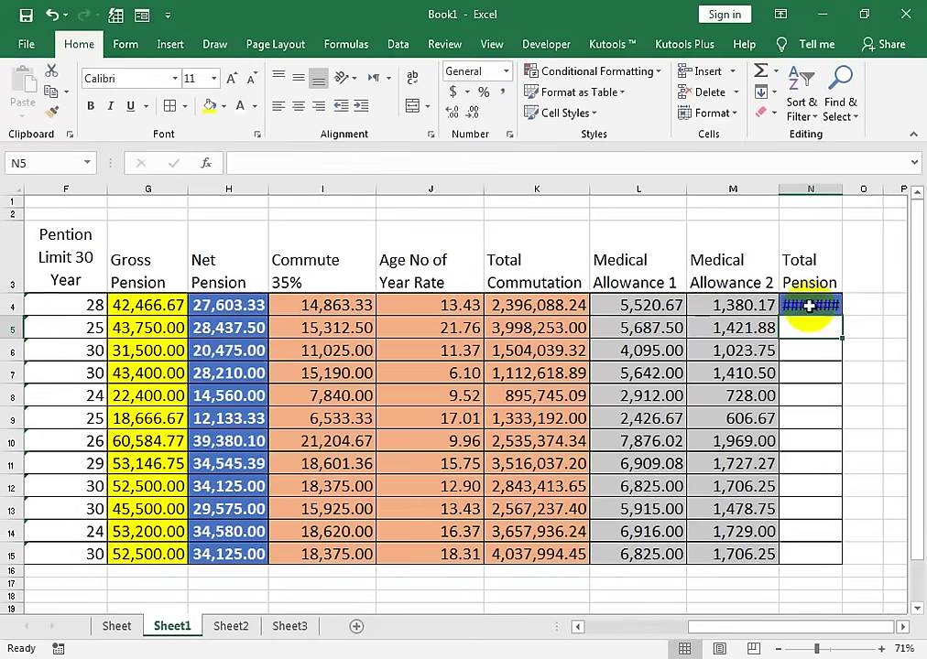
Autofit column N and copy the total formula down to N15.
double_click(839, 189)
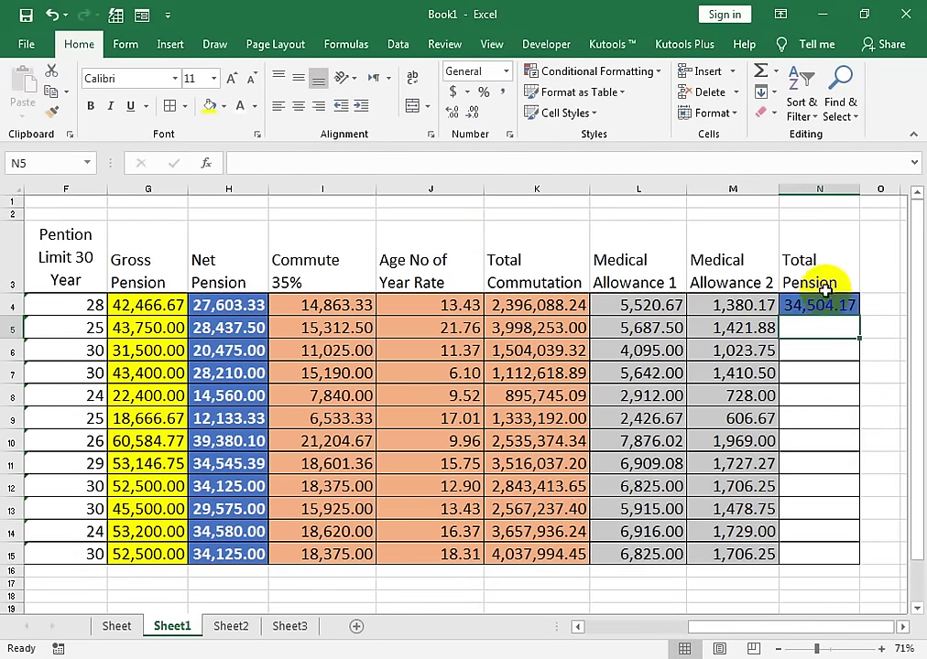
click(820, 304)
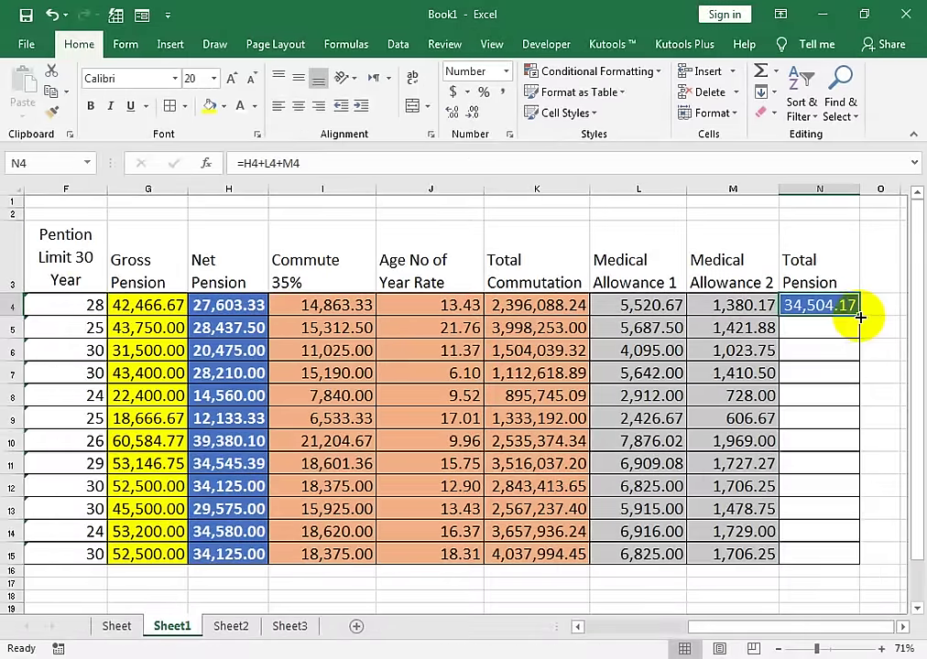
double_click(858, 317)
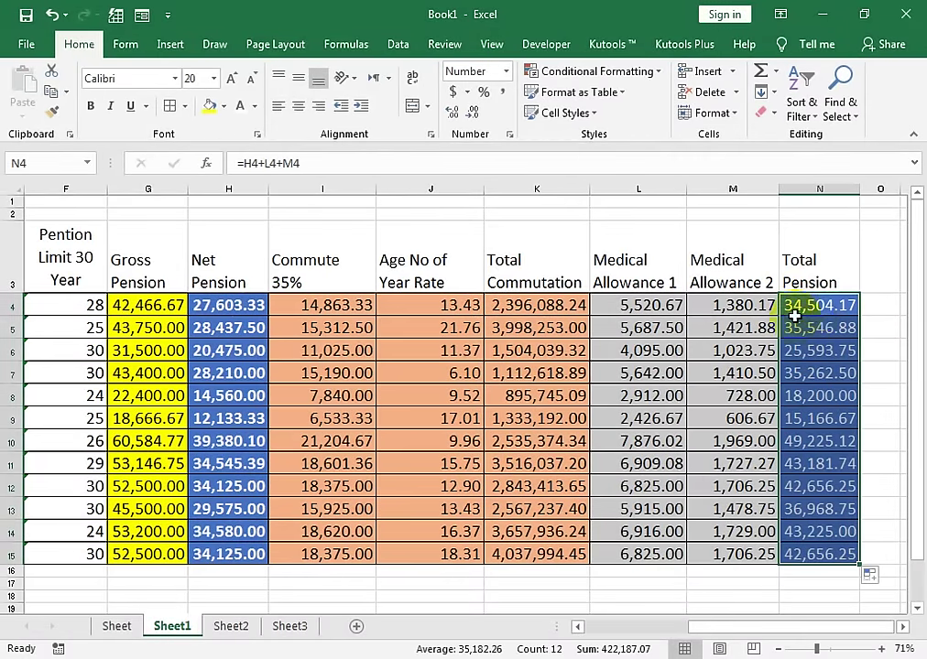
click(544, 397)
key(Left)
key(Left)
key(Left)
key(Left)
key(Left)
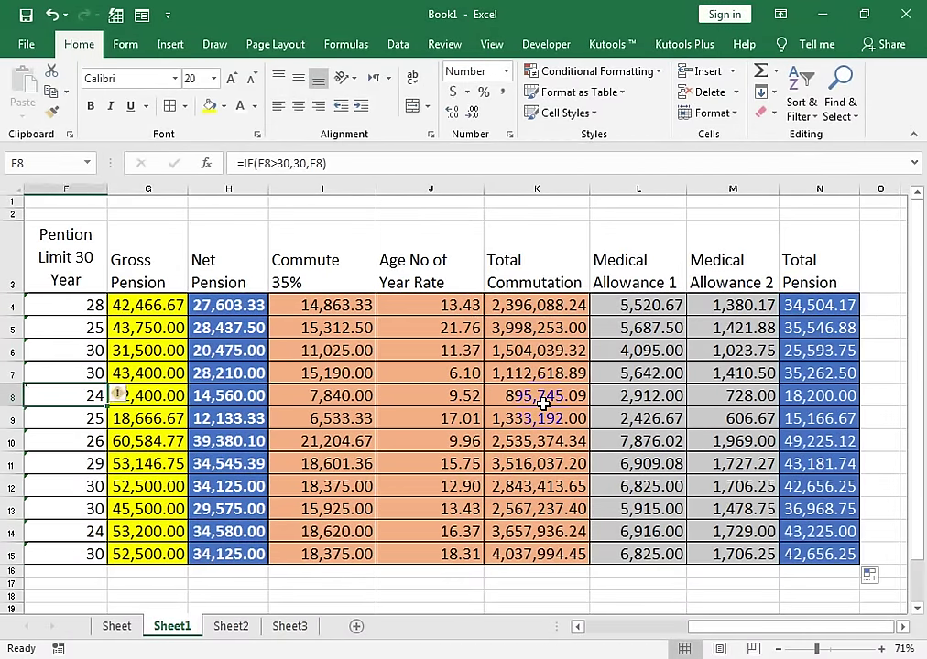
key(Left)
key(Left)
key(Left)
key(Right)
key(Right)
key(Right)
key(Right)
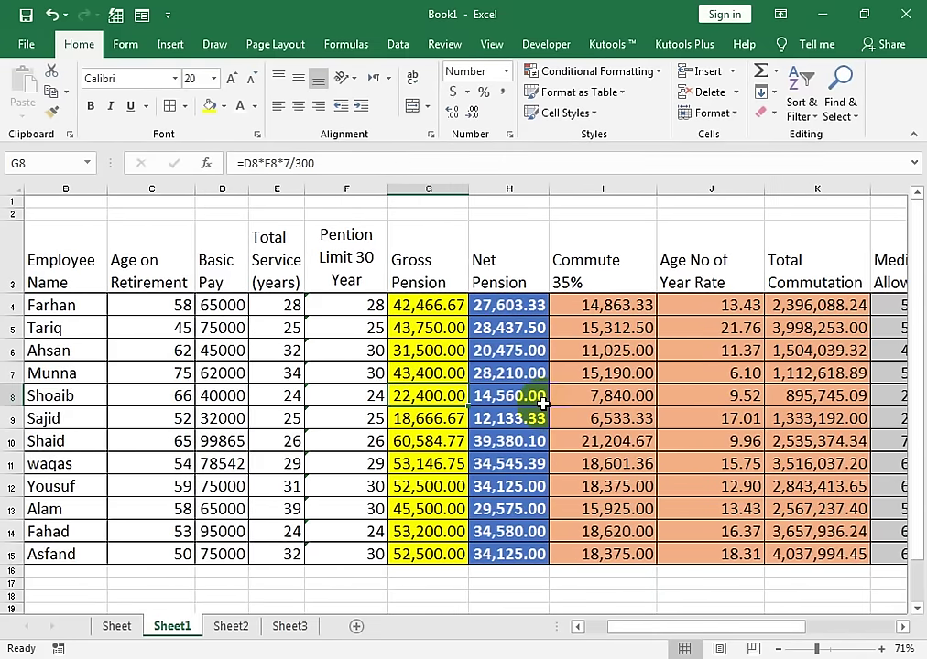
key(Up)
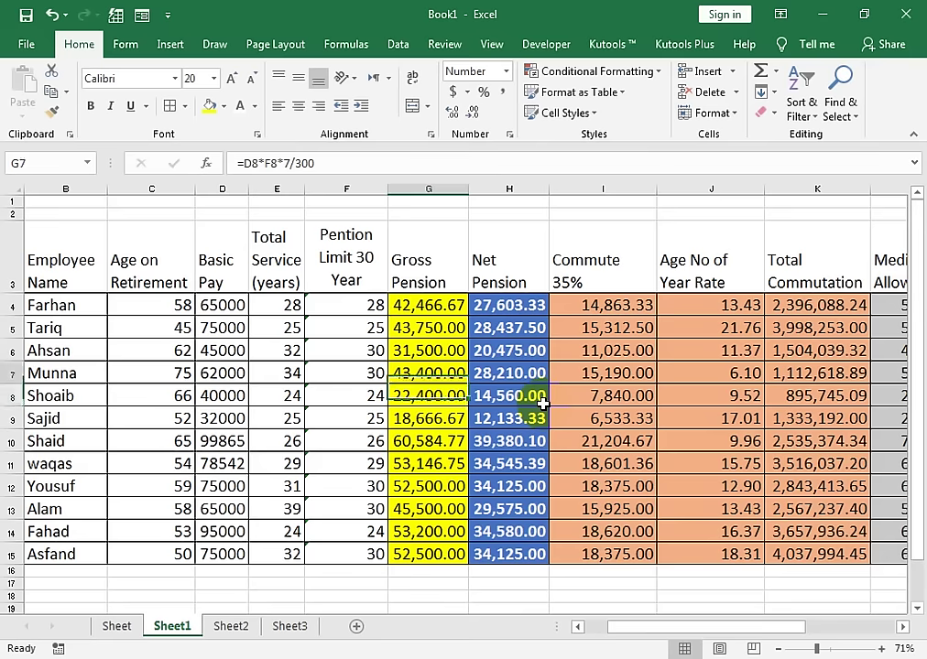
key(Up)
key(Left)
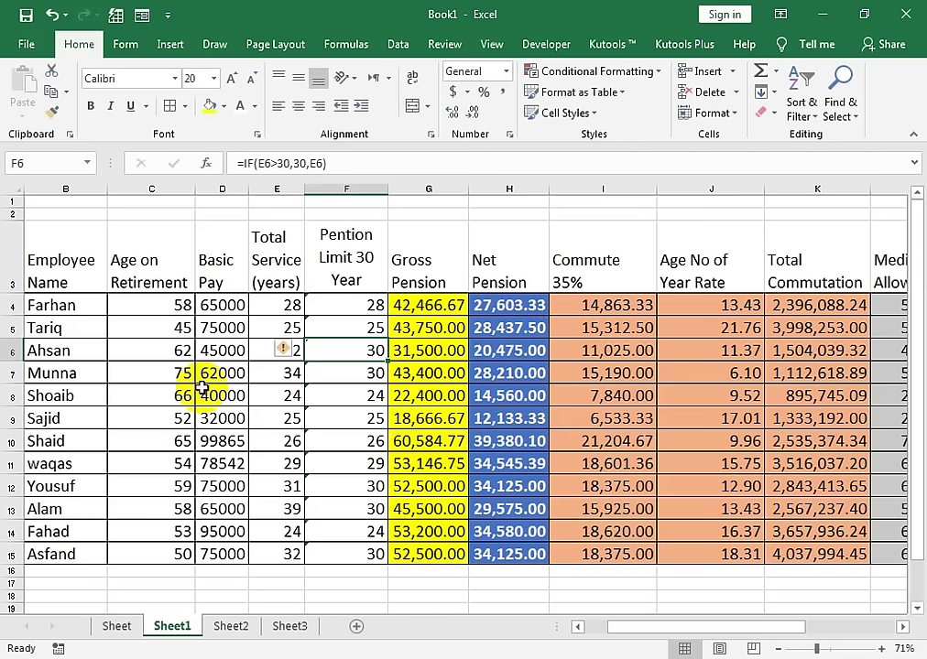
mouse_move(243, 652)
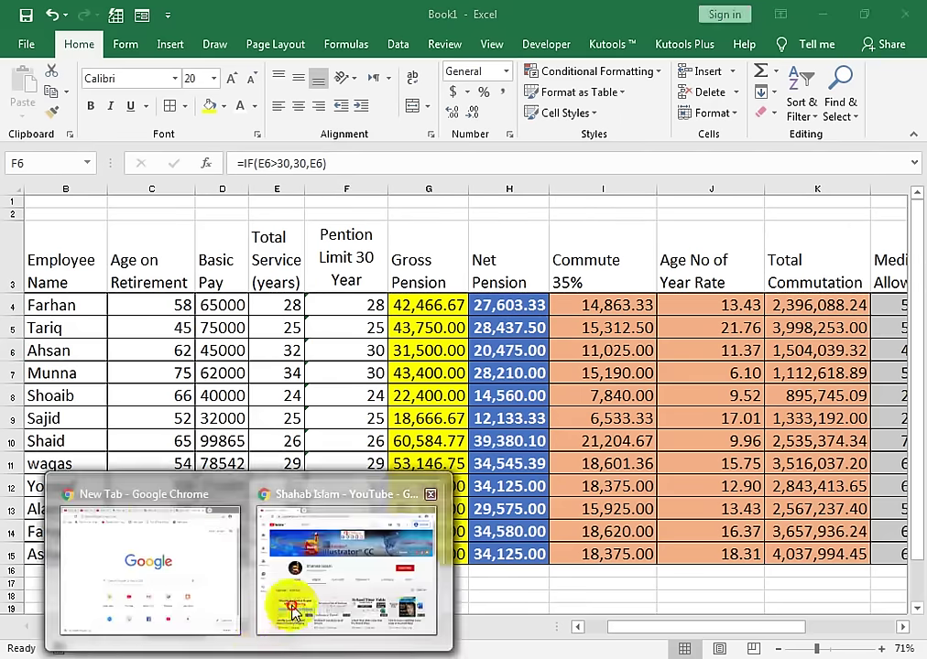
Switch from Excel to the YouTube channel's videos page in Chrome.
click(283, 604)
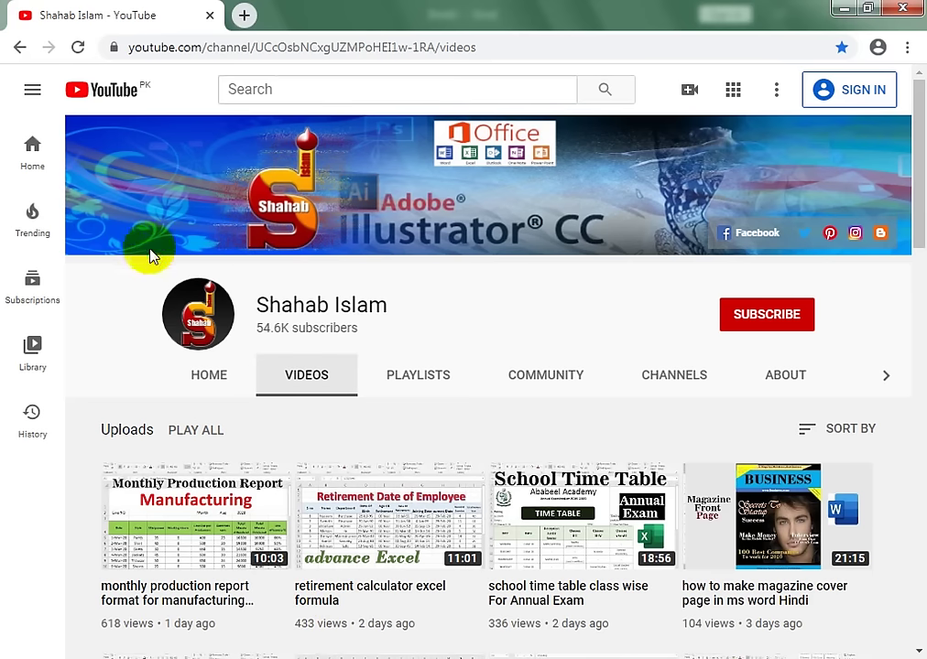